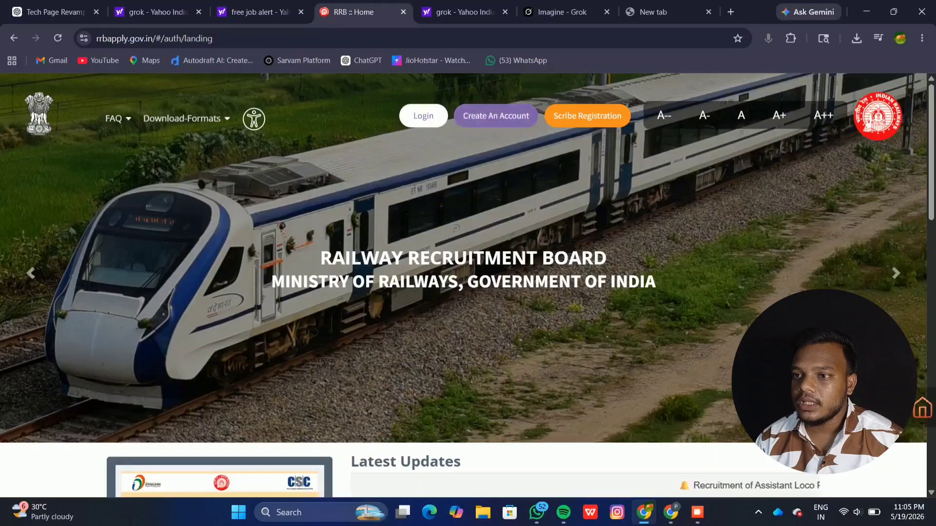
Sign in with Aadhaar by generating an OTP, entering the code and passing the reCAPTCHA.
scroll(463, 285, "down", 1)
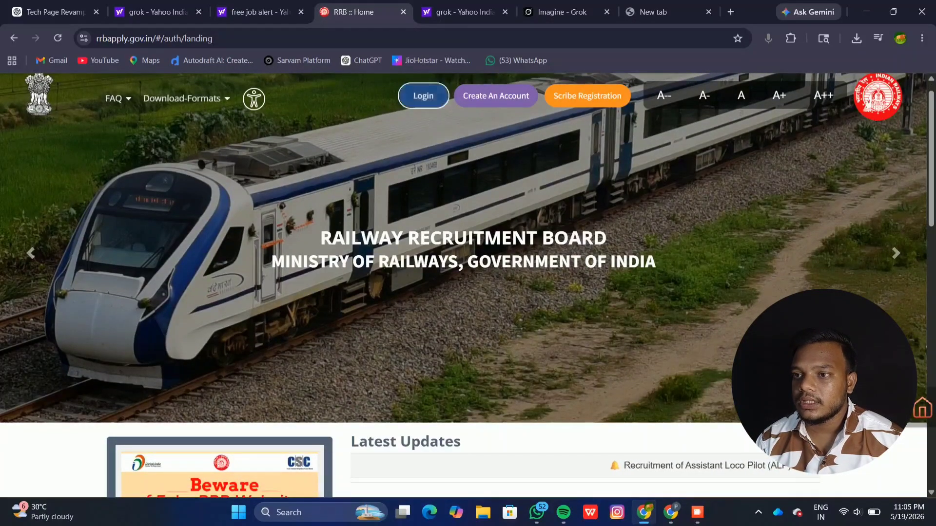
left_click(423, 96)
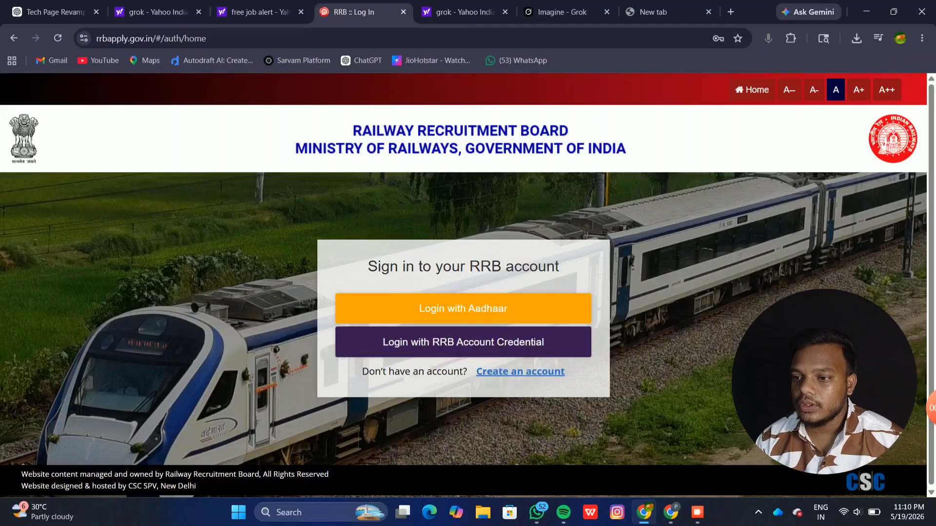
left_click(463, 309)
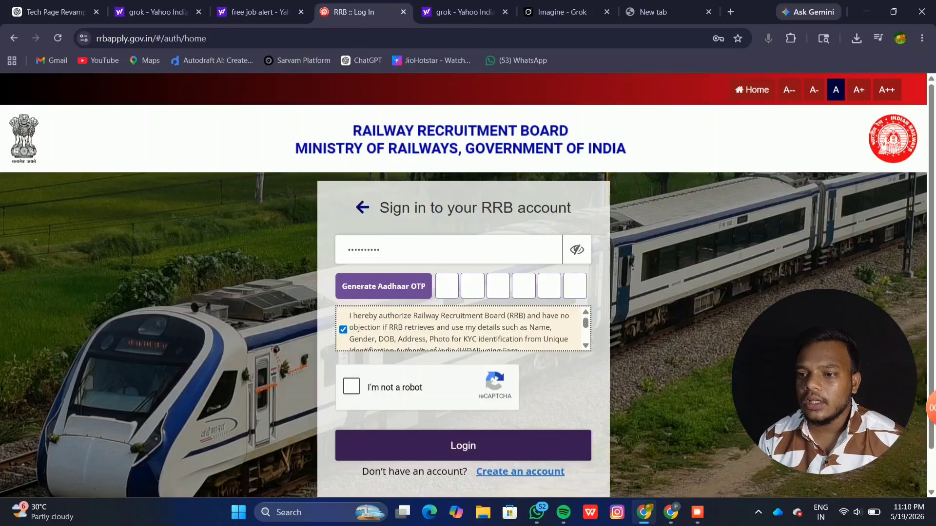
left_click(383, 286)
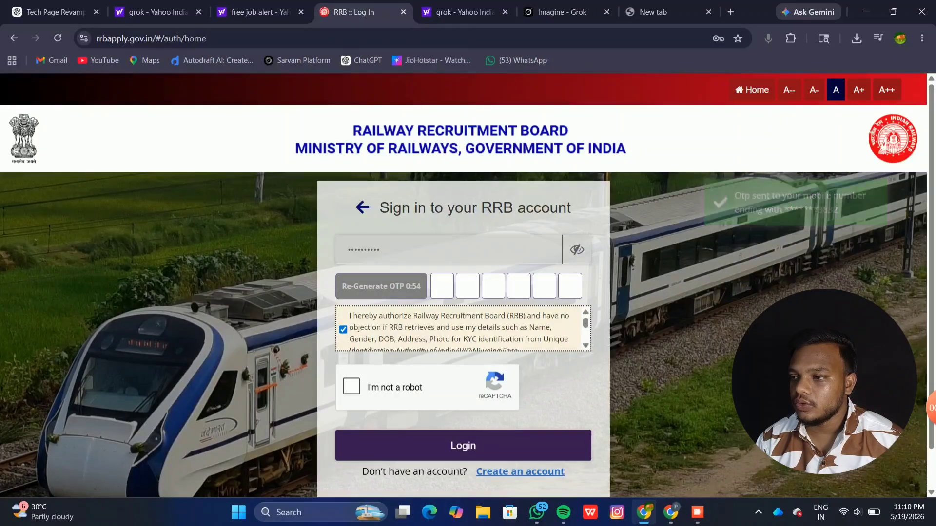
left_click(442, 286)
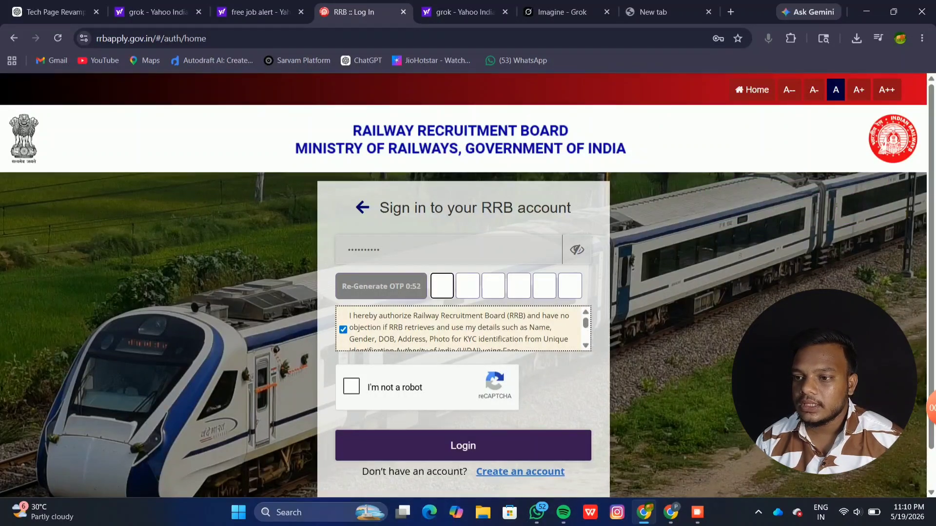
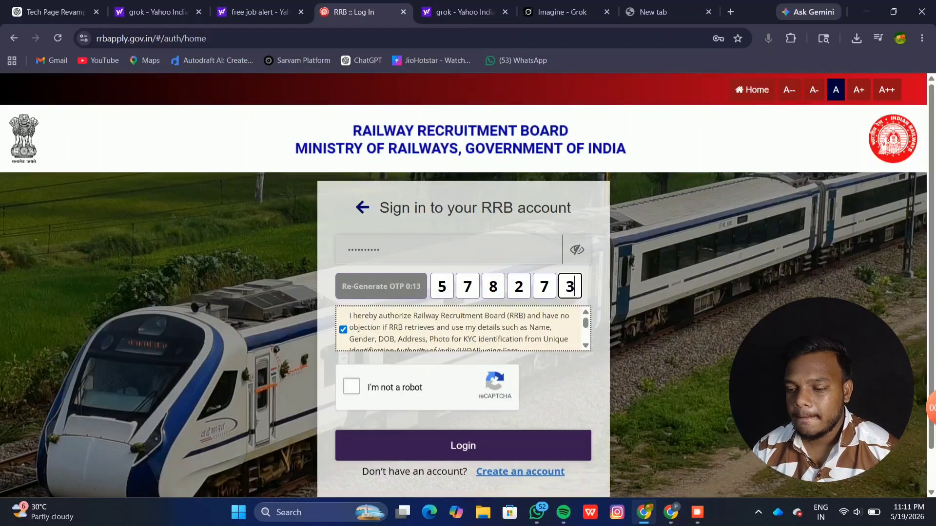
left_click(351, 386)
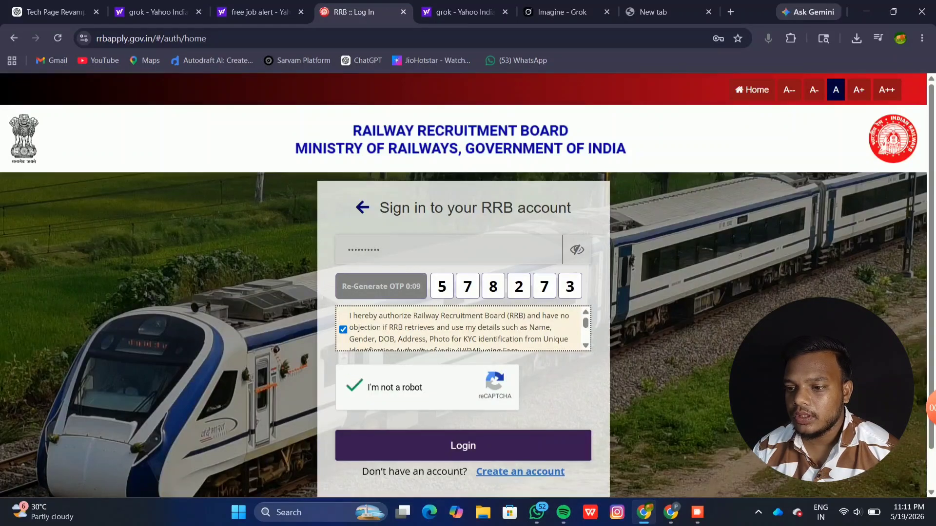
left_click(463, 446)
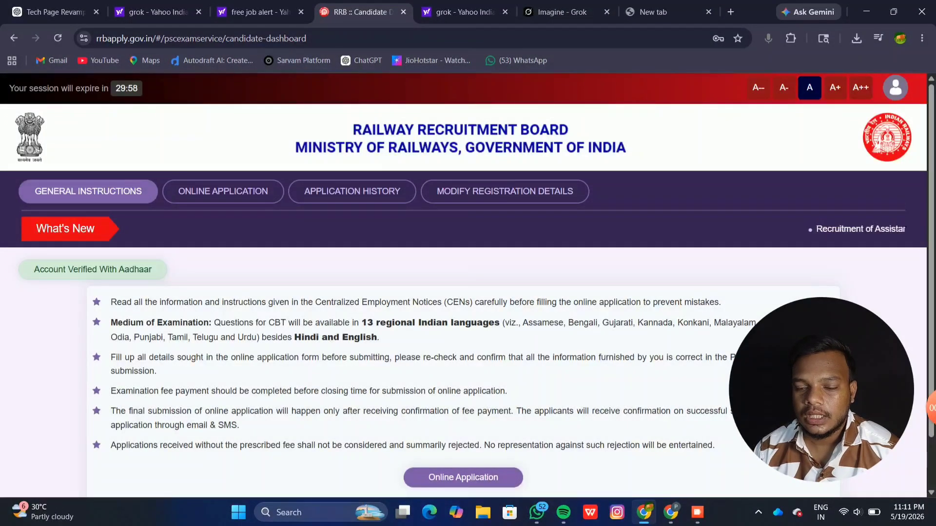
Open the Online Application section and highlight the application opening and closing dates.
scroll(463, 287, "down", 1)
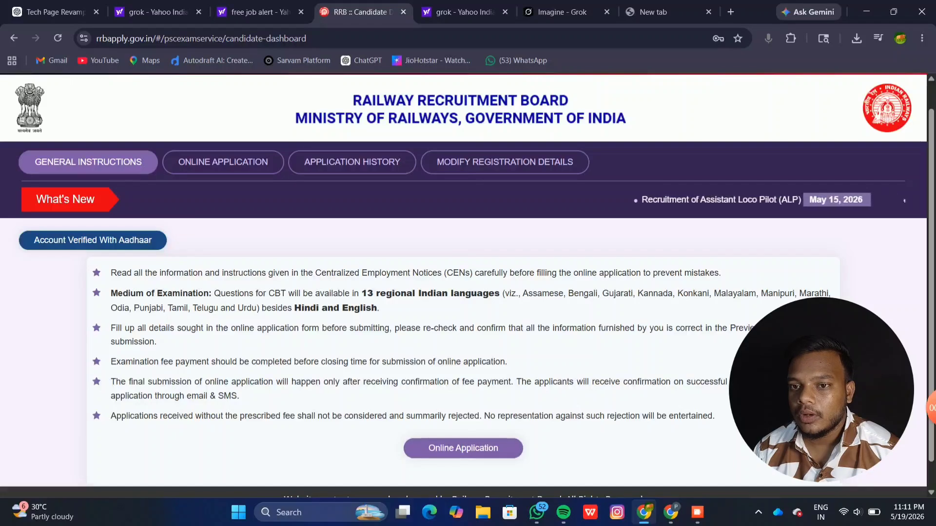
scroll(463, 287, "down", 1)
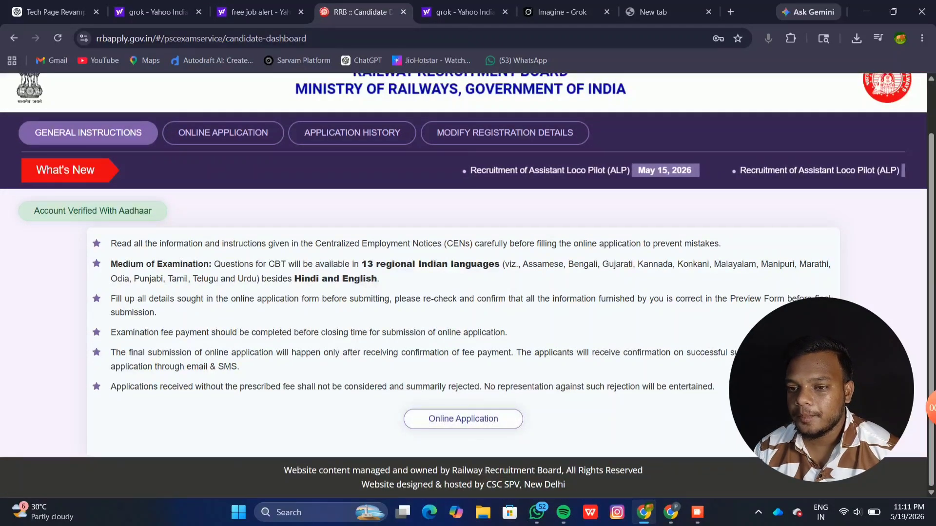
left_click(463, 419)
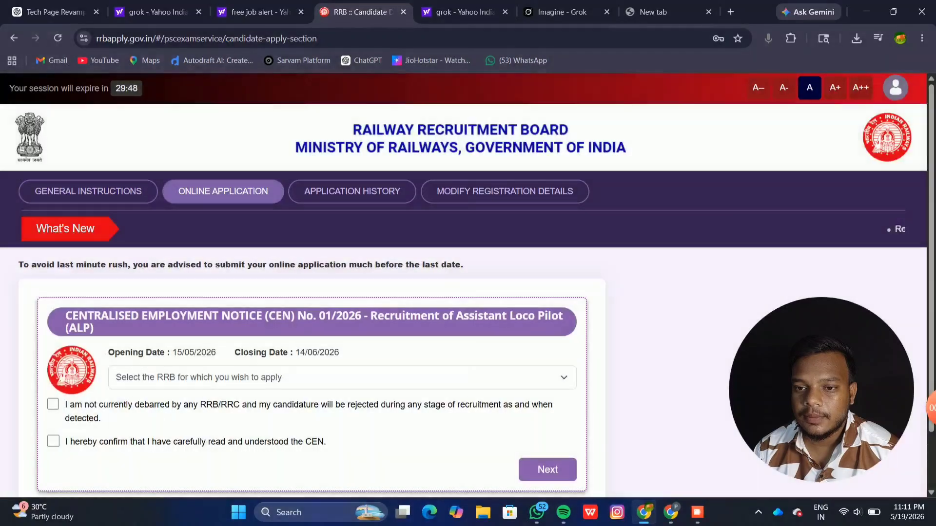
scroll(463, 288, "down", 2)
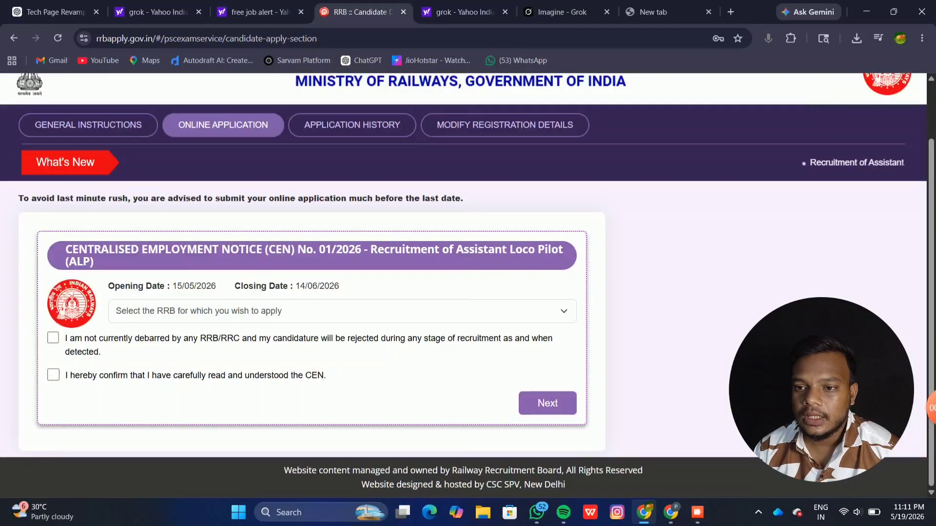
left_click_drag(108, 287, 172, 287)
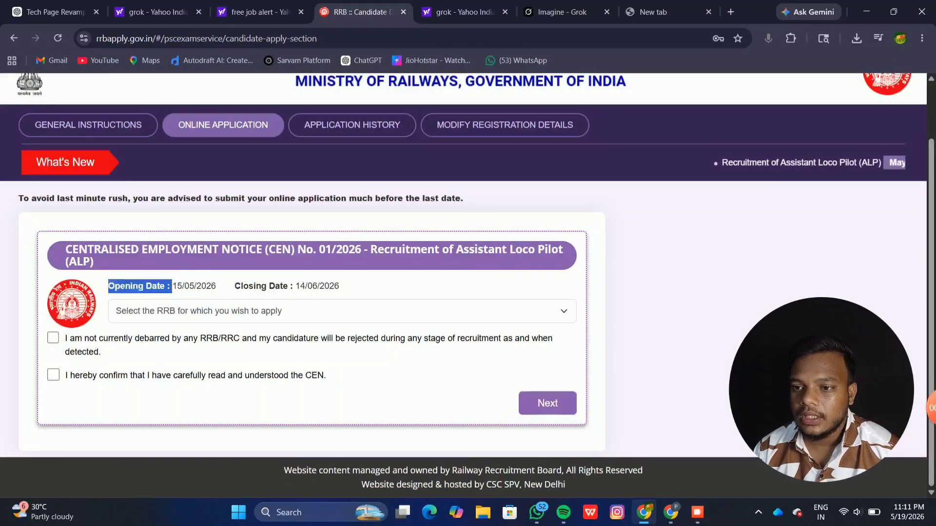
left_click_drag(235, 287, 313, 287)
left_click(313, 287)
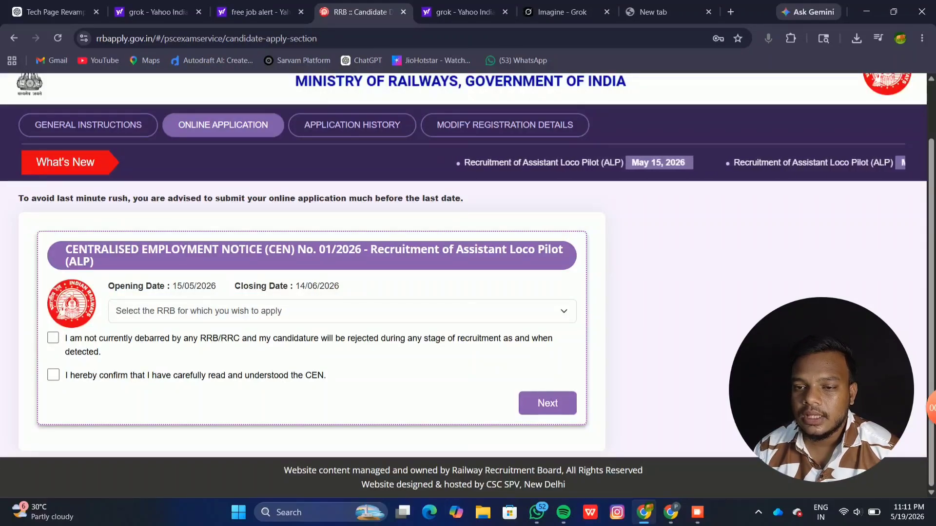
Choose Secunderabad as the RRB and confirm the declarations.
left_click(342, 311)
key("k")
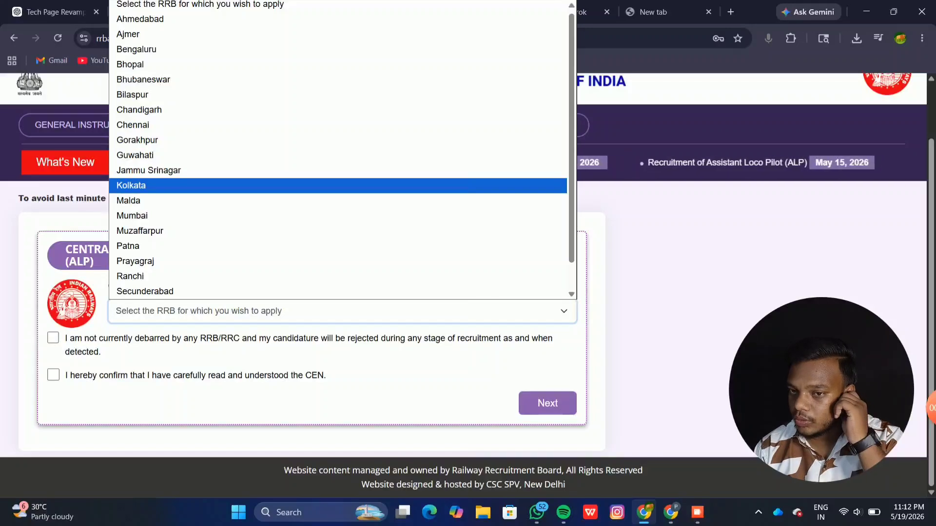
scroll(338, 149, "down", 1)
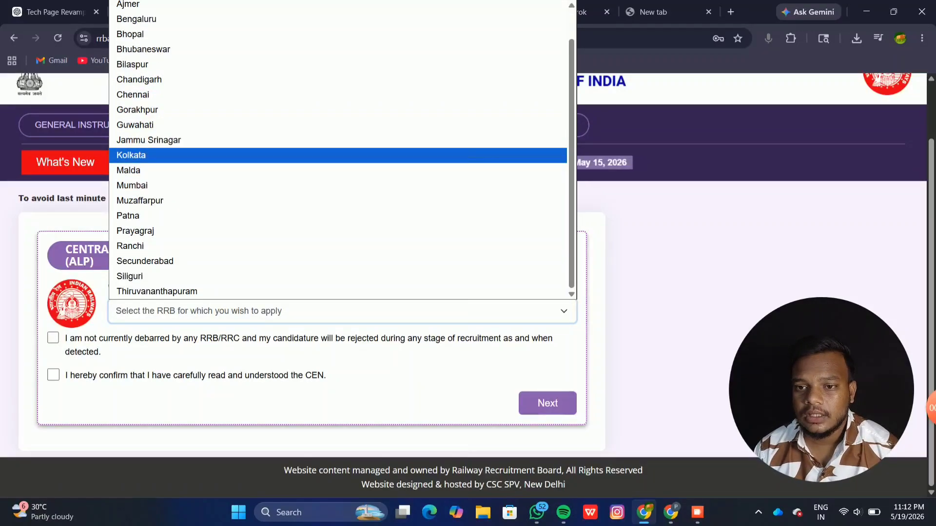
key("s")
key("Down")
key("Up")
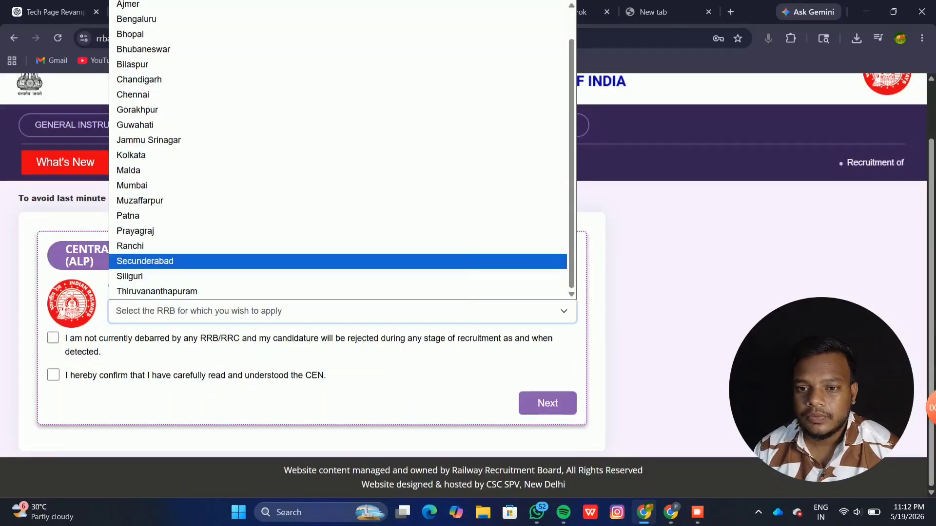
key("Return")
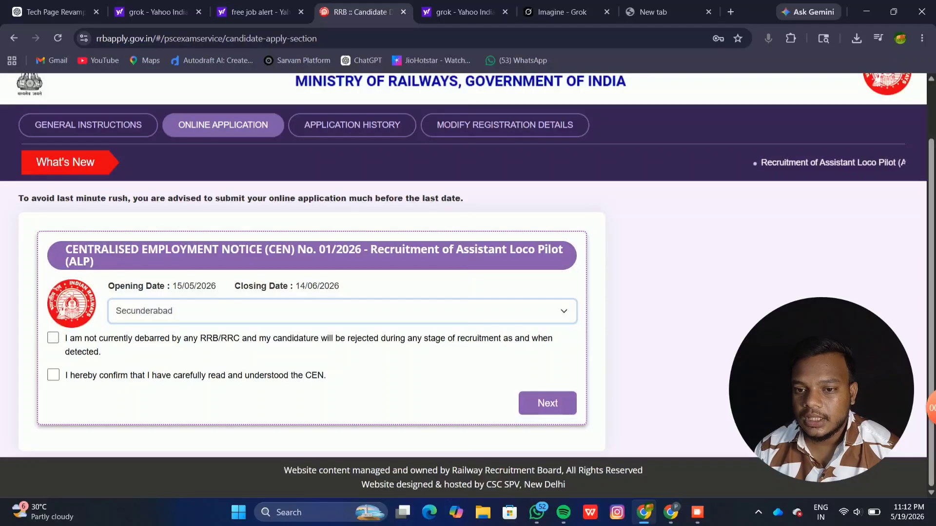
left_click(341, 400)
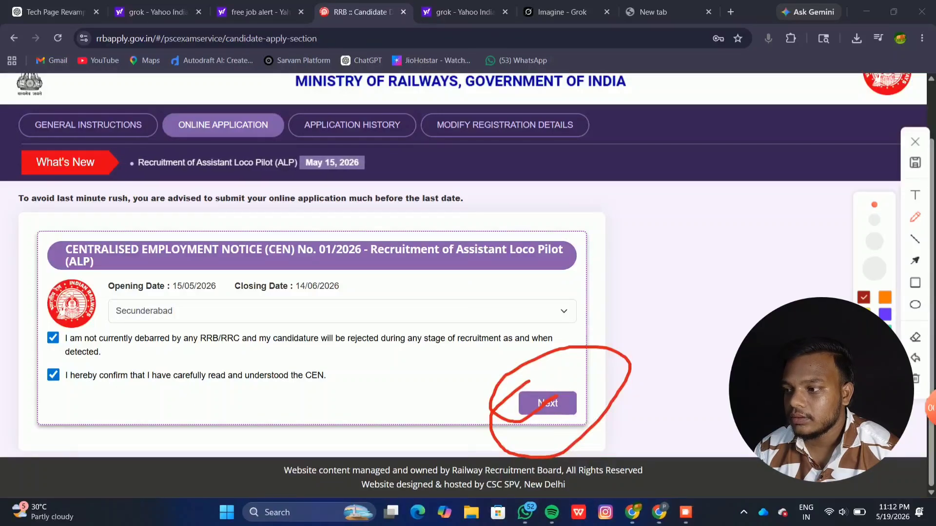
key("ctrl+z")
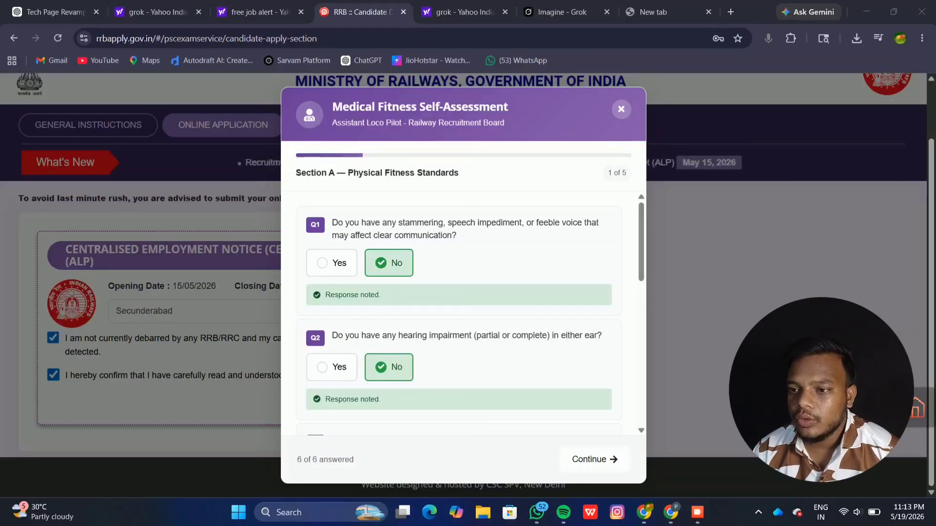
Review the first self-assessment section and continue to Section B mental fitness questions.
scroll(458, 313, "down", 1)
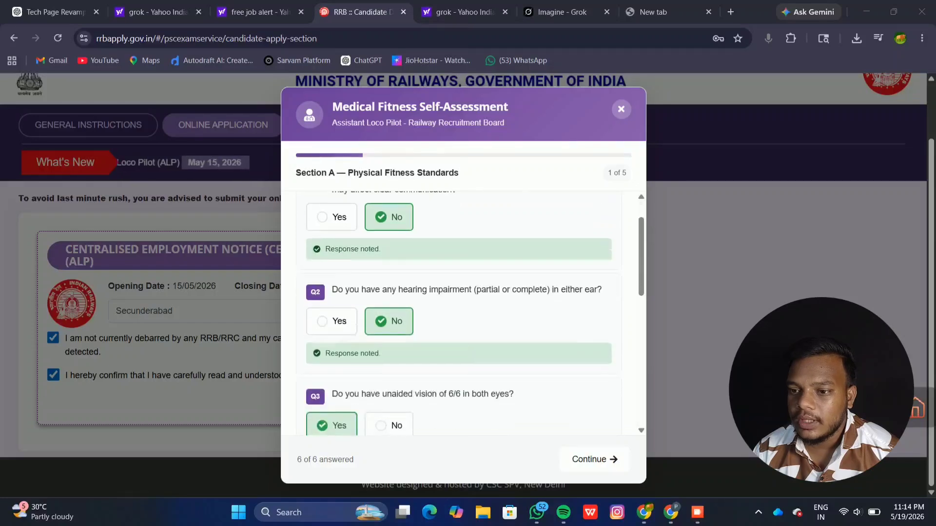
scroll(458, 313, "up", 1)
scroll(458, 313, "down", 2)
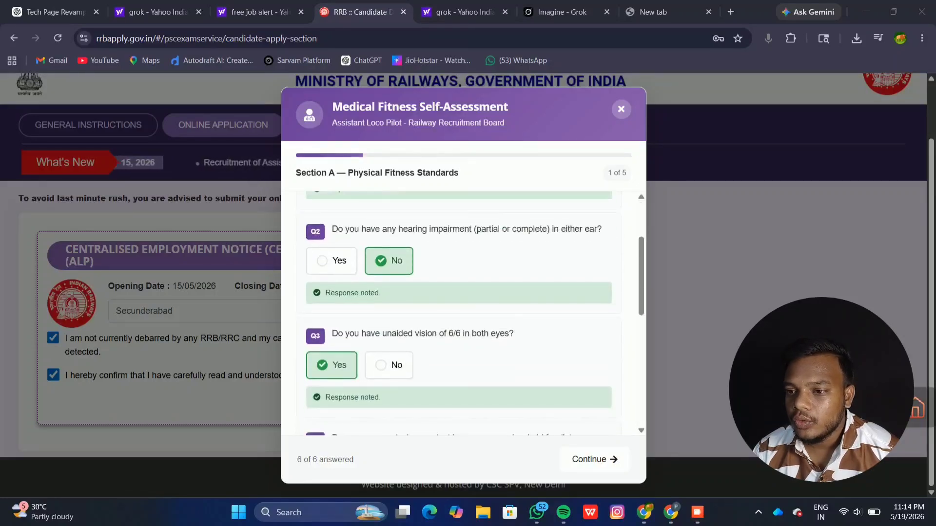
scroll(459, 313, "down", 2)
scroll(459, 313, "down", 2)
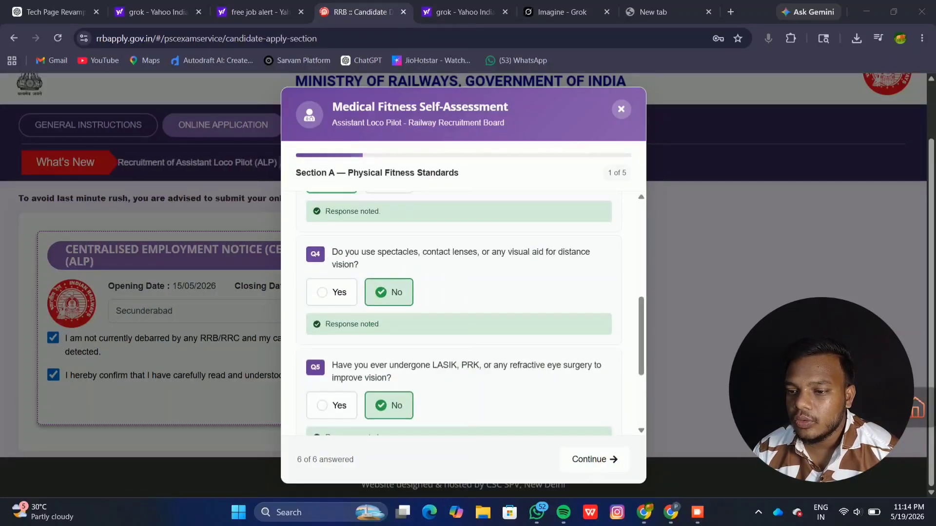
scroll(459, 314, "down", 2)
scroll(458, 313, "down", 2)
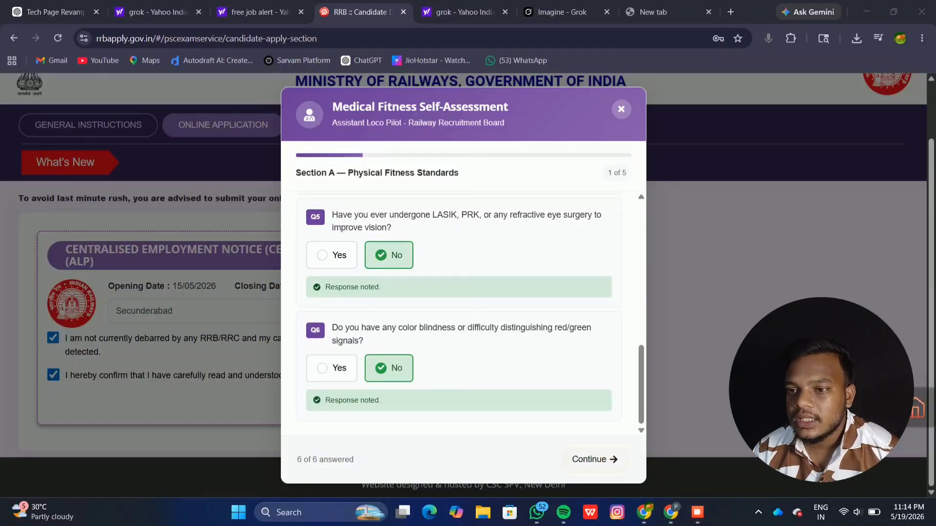
left_click(595, 459)
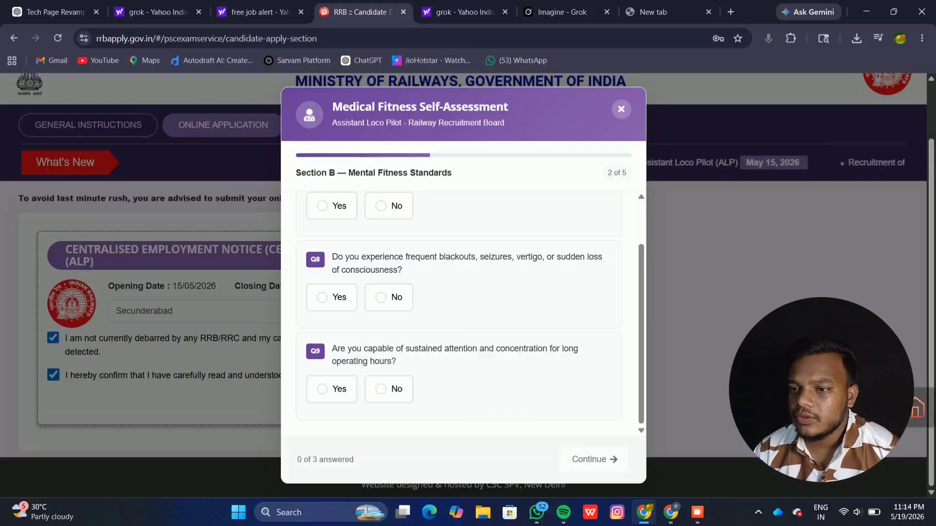
Answer No to Q7 and Q8, and Yes to Q9.
scroll(459, 312, "up", 1)
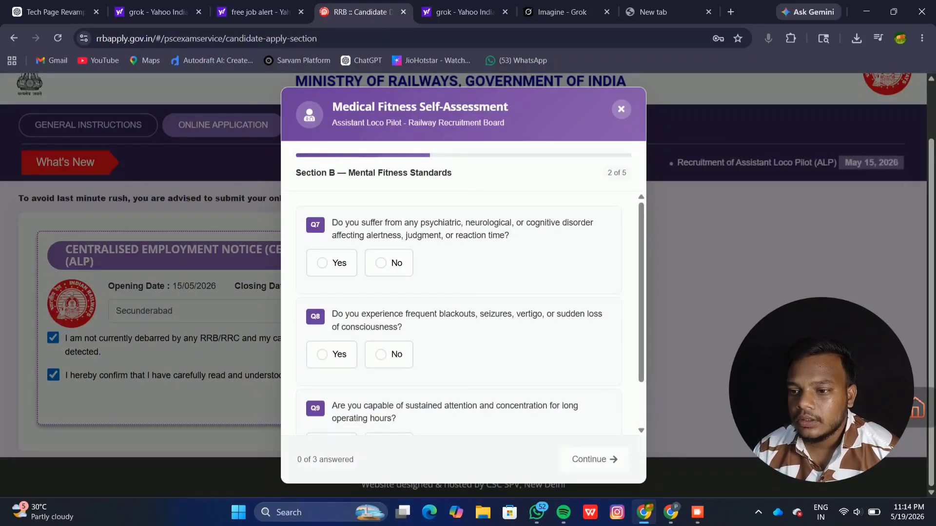
left_click(389, 264)
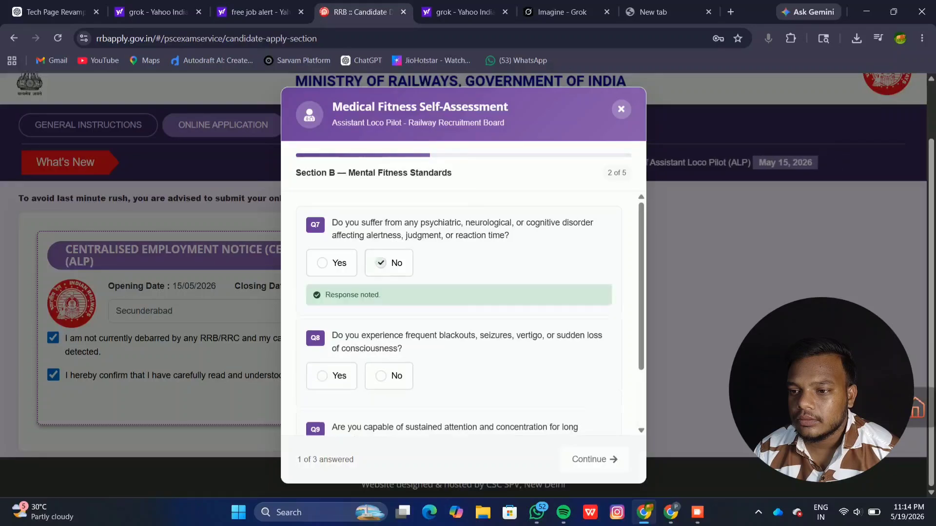
scroll(459, 313, "down", 2)
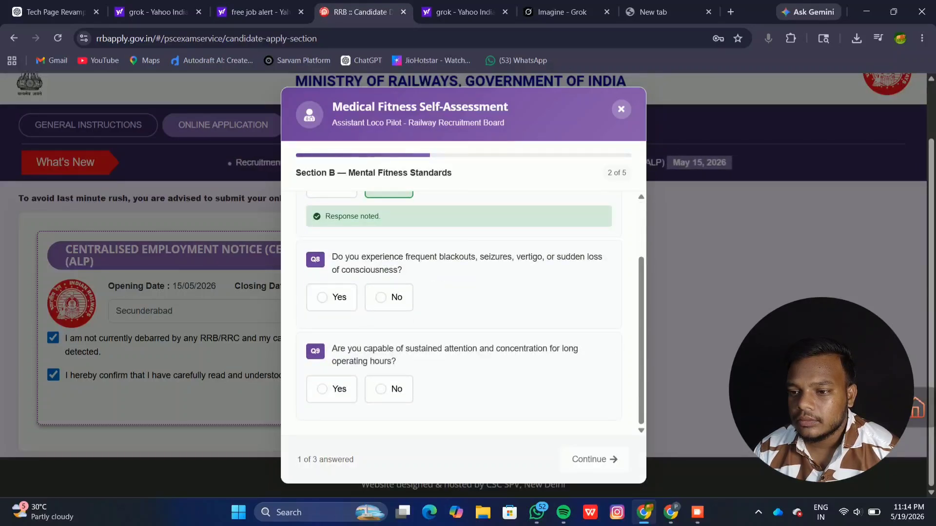
left_click(389, 297)
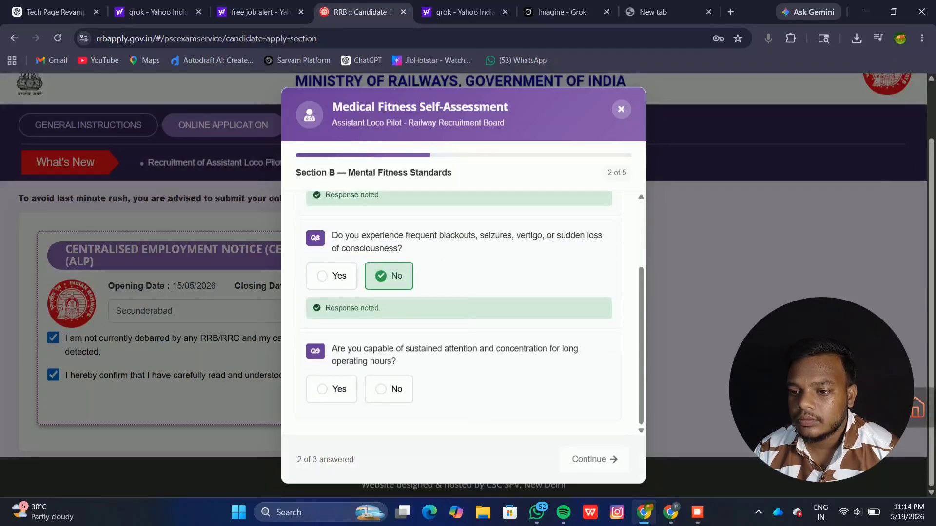
left_click(389, 389)
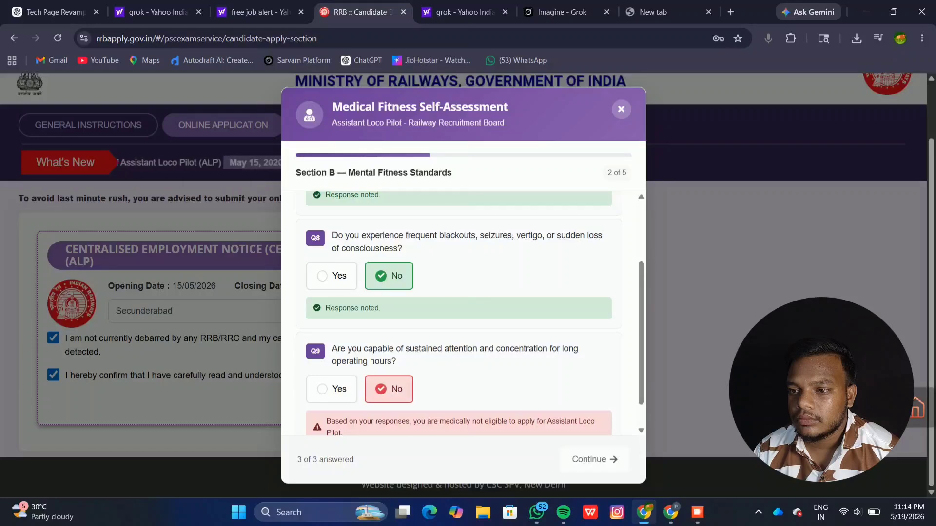
left_click(332, 389)
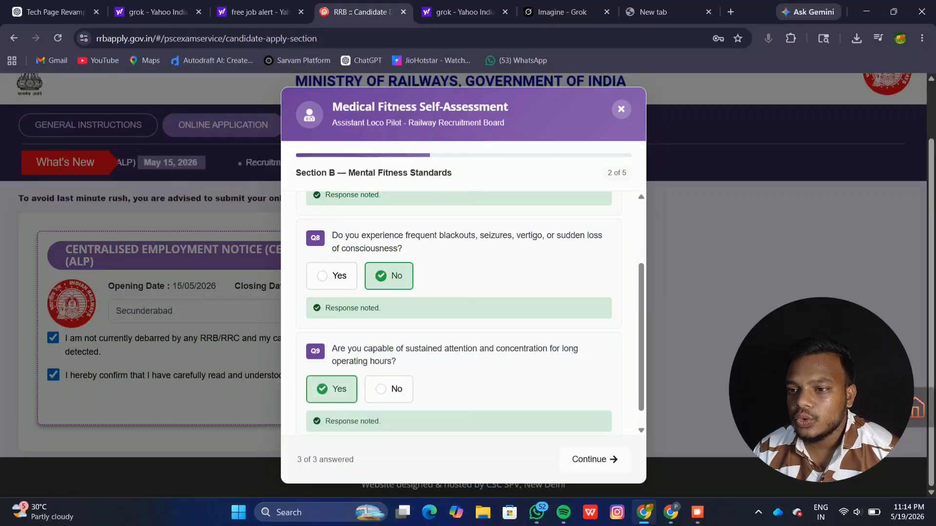
scroll(459, 314, "up", 2)
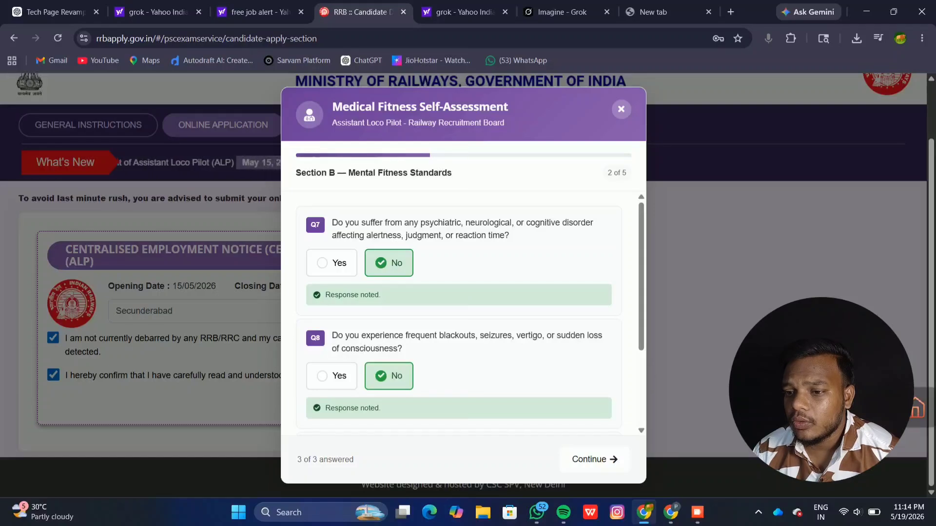
scroll(458, 313, "down", 2)
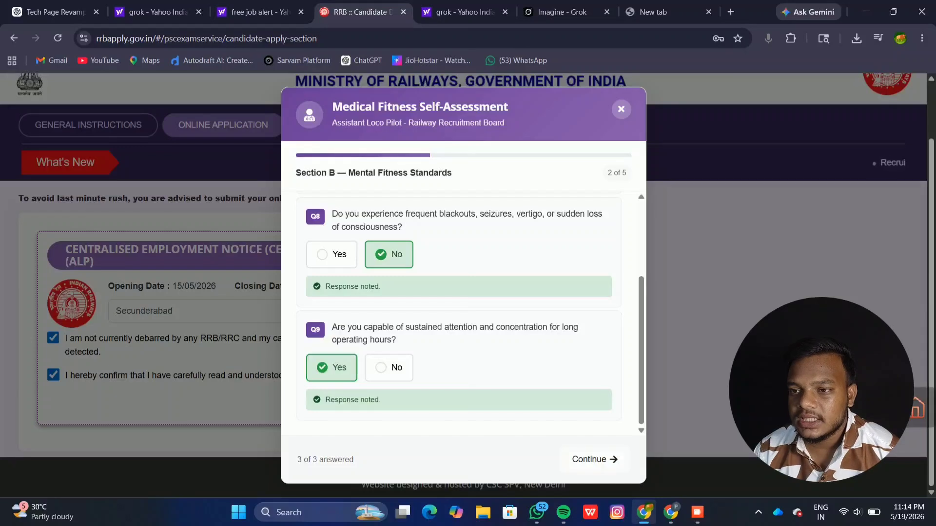
Answer No to Section C questions Q10–Q13 and continue to Section D.
left_click(594, 459)
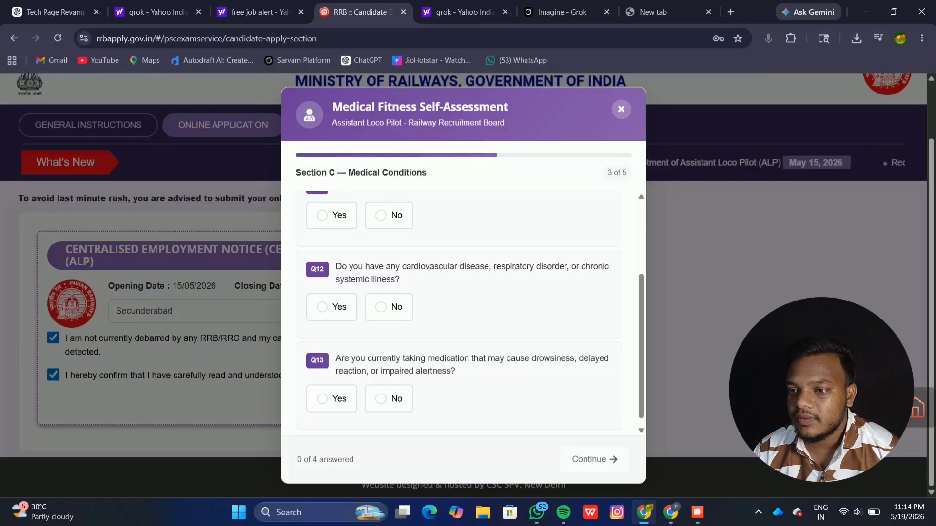
scroll(459, 312, "up", 3)
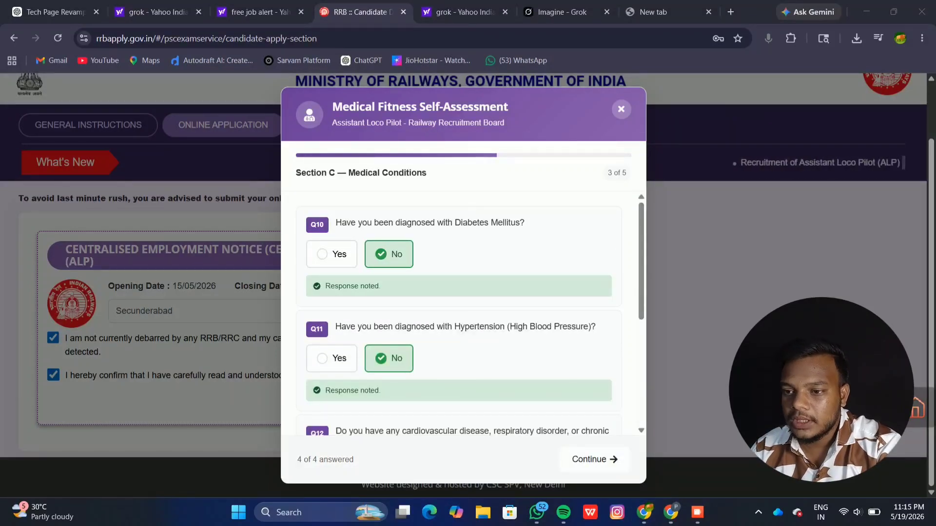
scroll(459, 311, "down", 2)
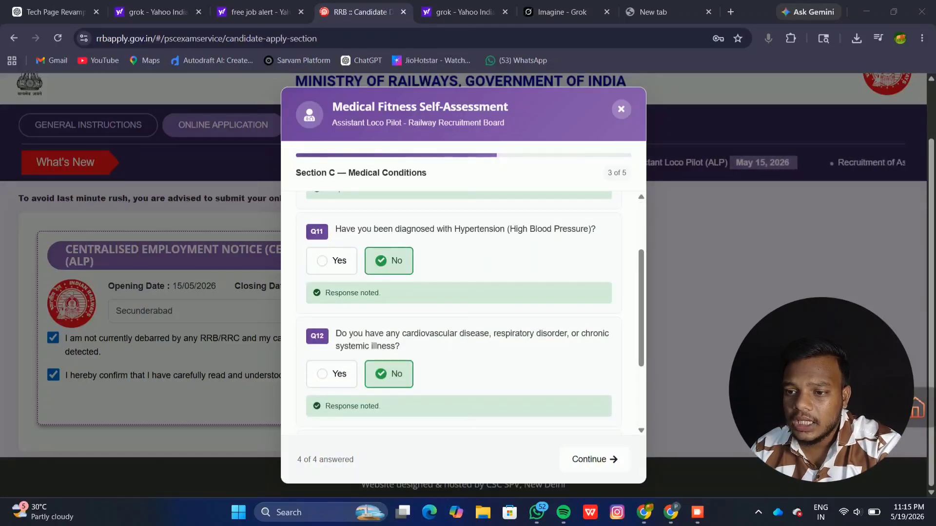
scroll(458, 311, "down", 2)
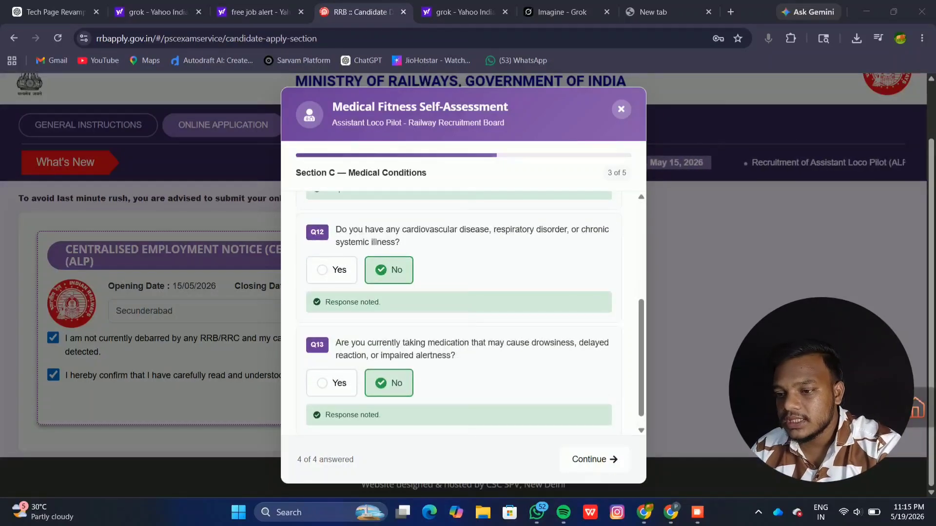
scroll(459, 312, "down", 1)
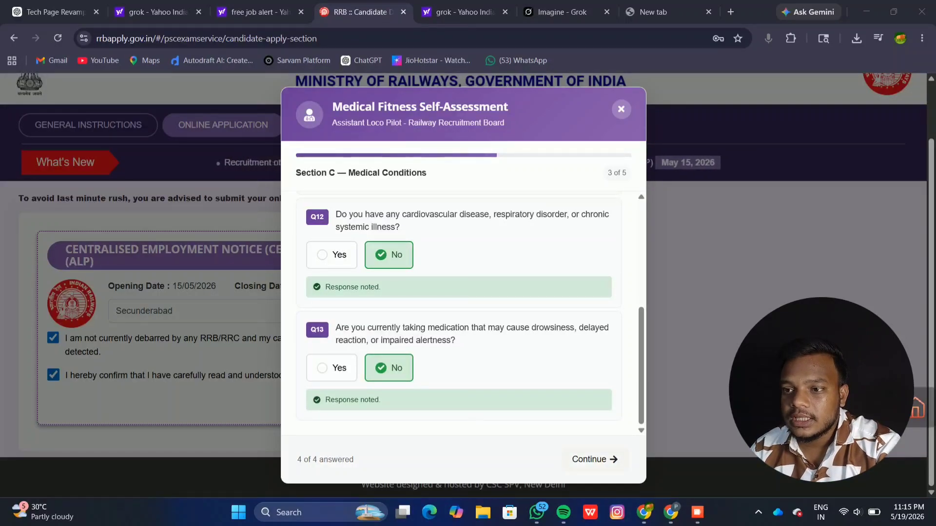
left_click(595, 460)
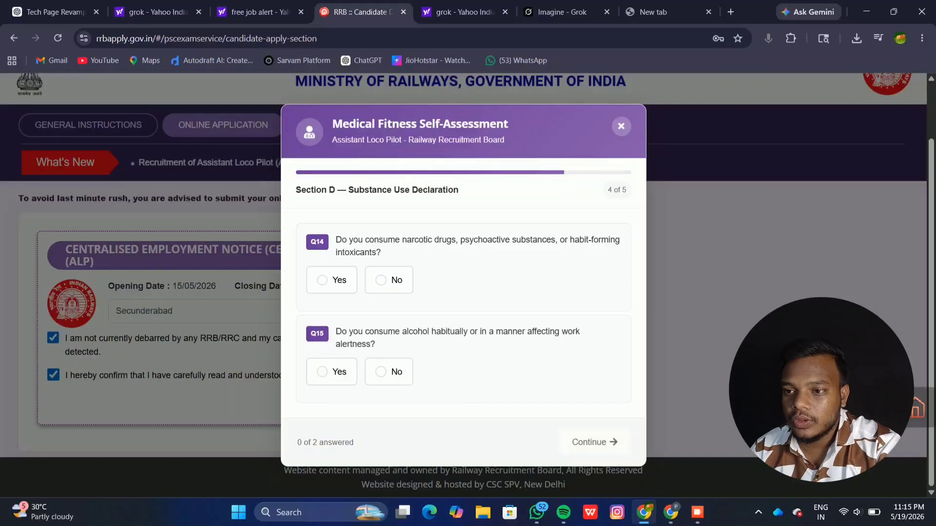
Answer No to Q14 on narcotics and Q15 on alcohol, and agree to the truthfulness declaration.
left_click(388, 280)
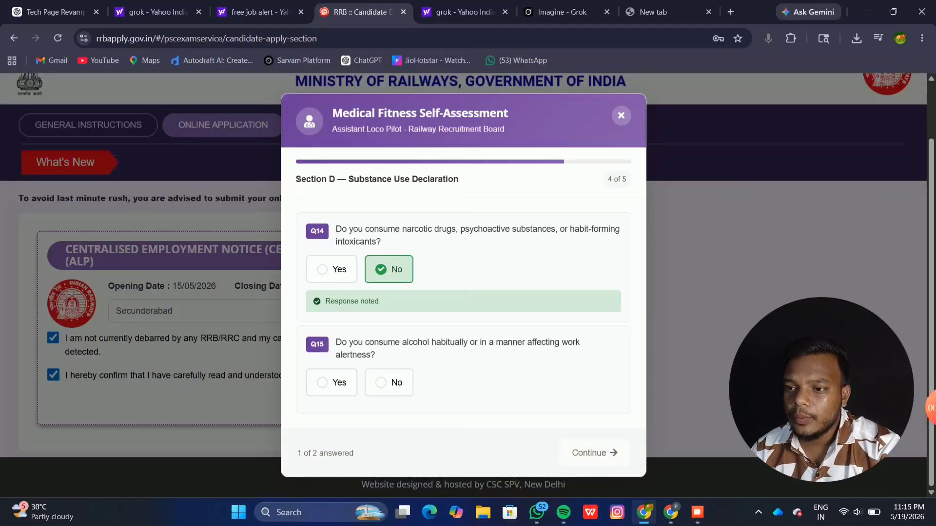
left_click(388, 383)
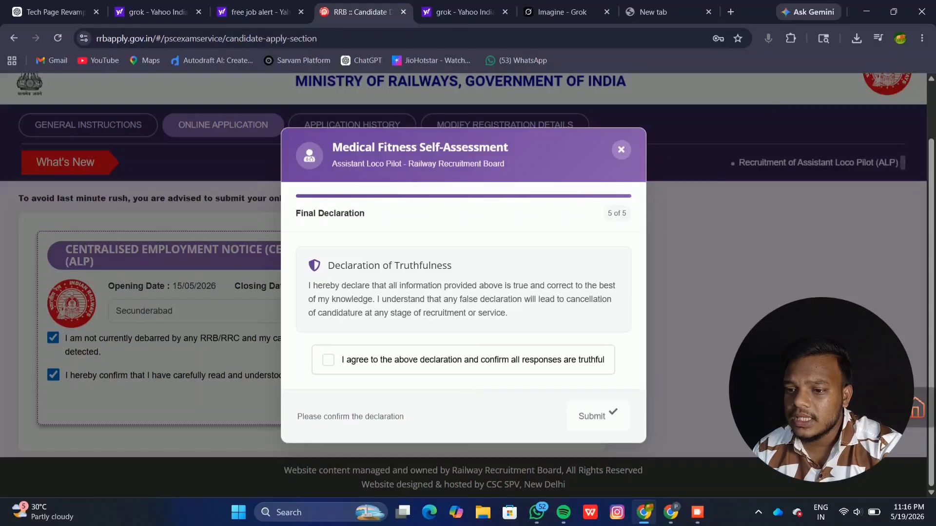
left_click(328, 360)
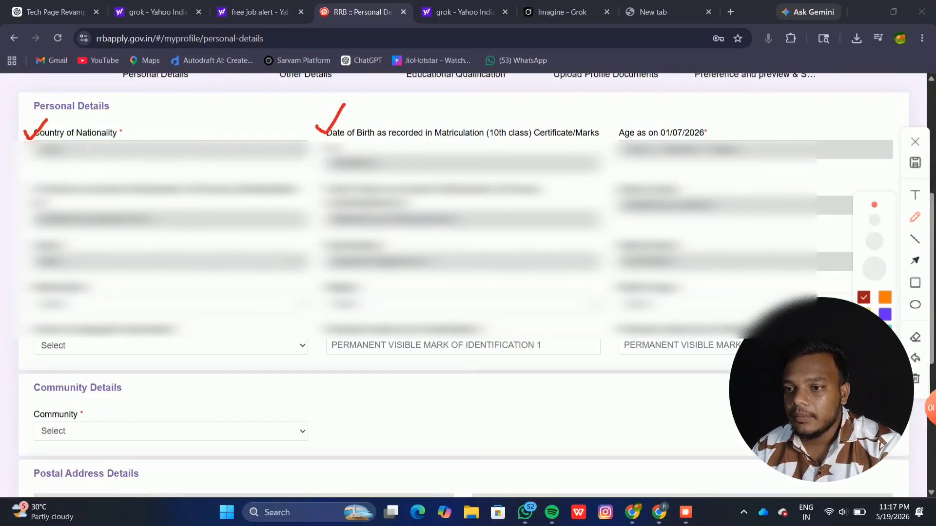
left_click_drag(24, 189, 50, 174)
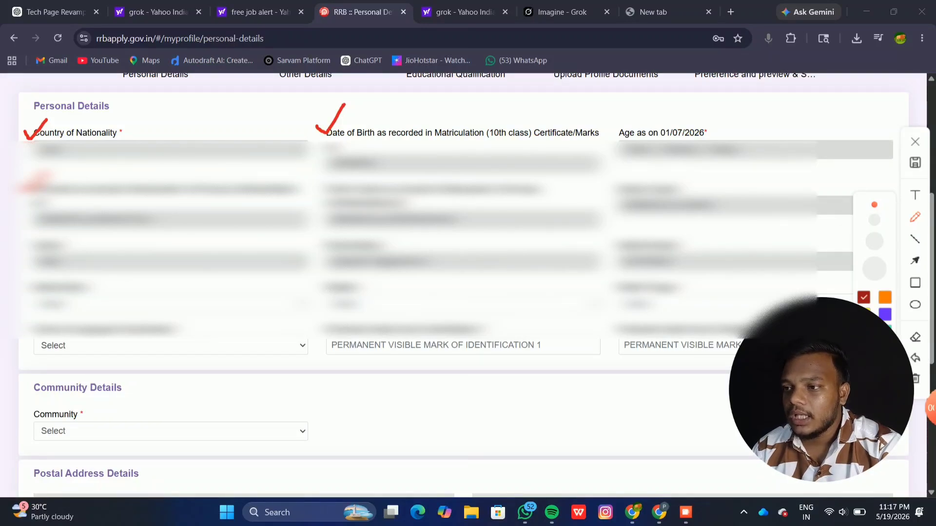
mouse_move(316, 188)
left_mouse_down()
mouse_move(336, 193)
mouse_move(346, 174)
left_mouse_up()
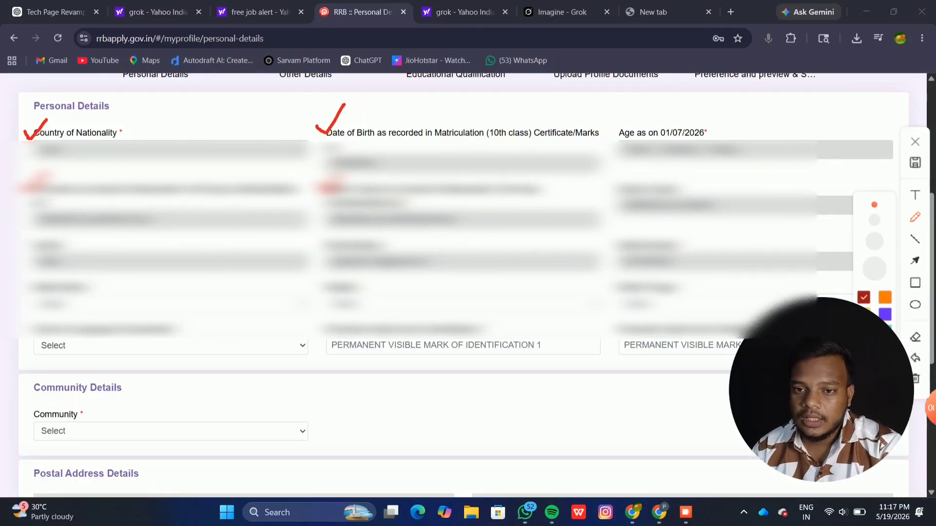
left_click_drag(604, 187, 661, 153)
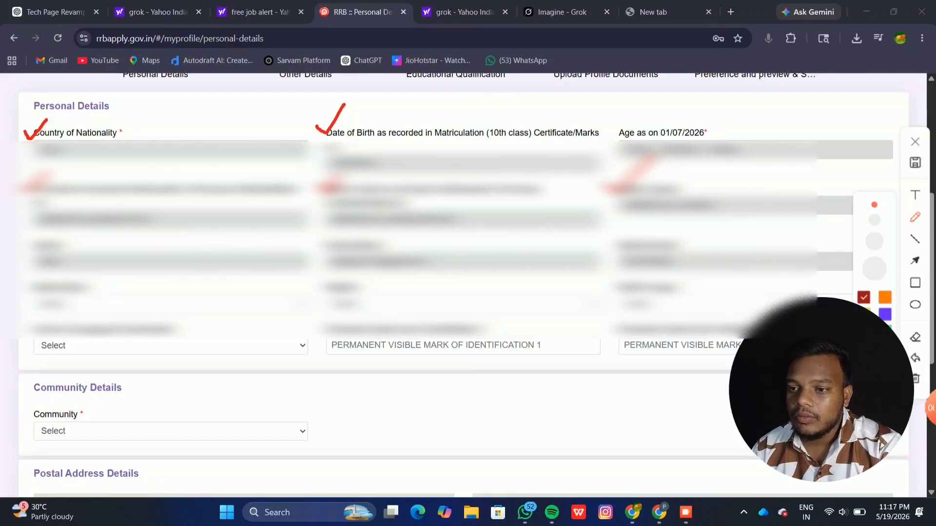
left_click_drag(17, 246, 54, 230)
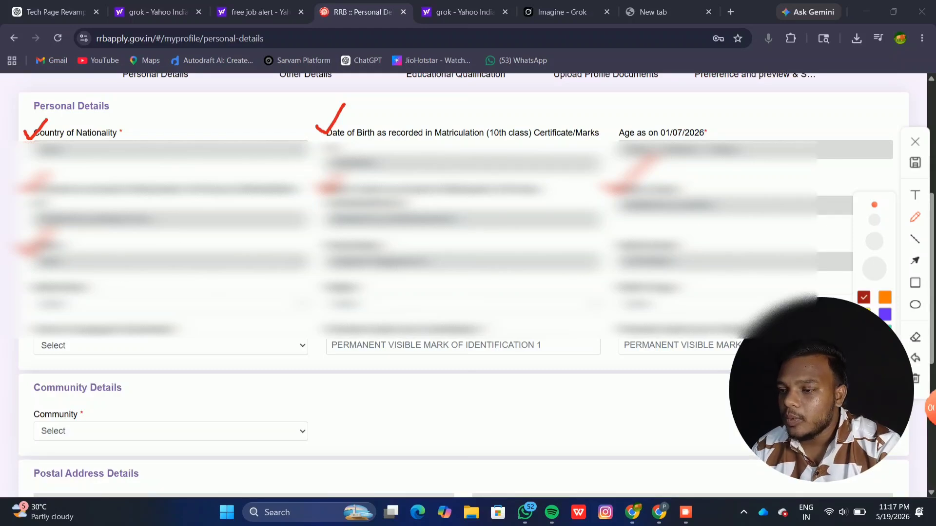
left_click_drag(322, 243, 348, 233)
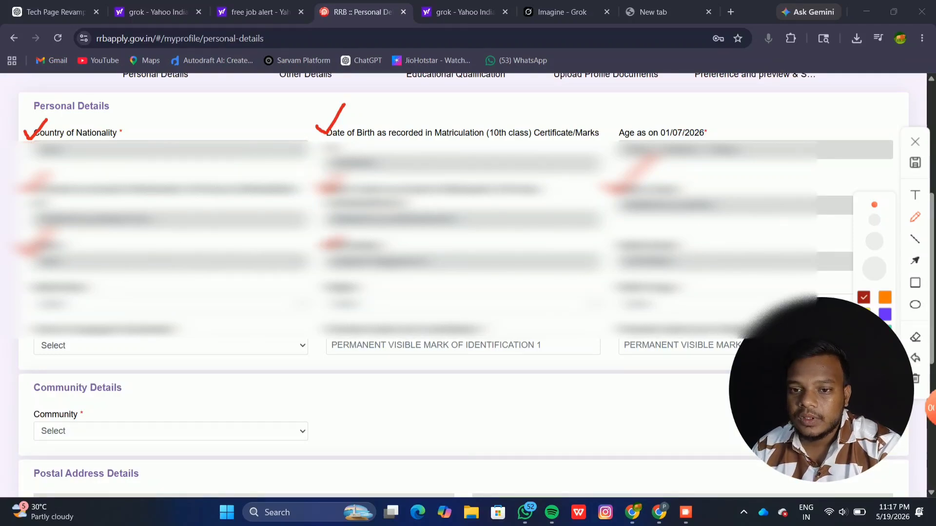
left_click_drag(604, 244, 641, 228)
left_click_drag(16, 290, 47, 276)
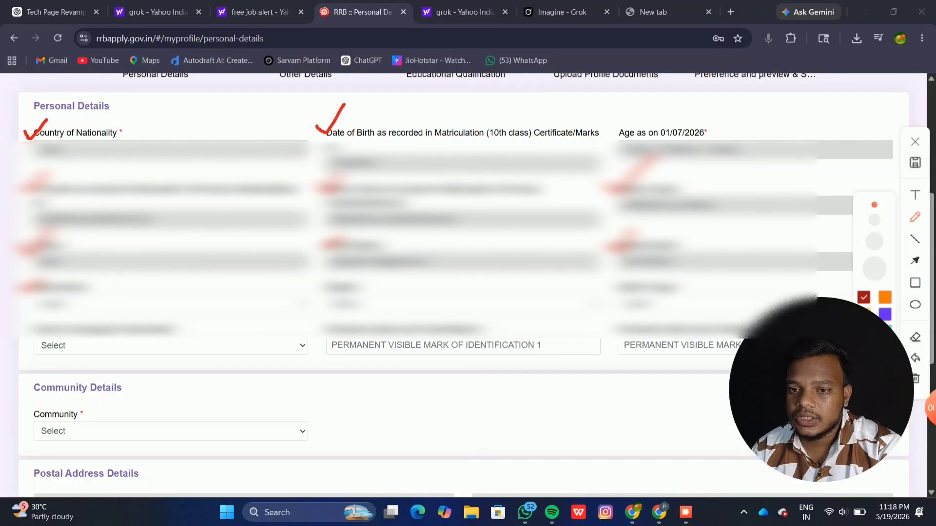
left_click_drag(20, 285, 42, 280)
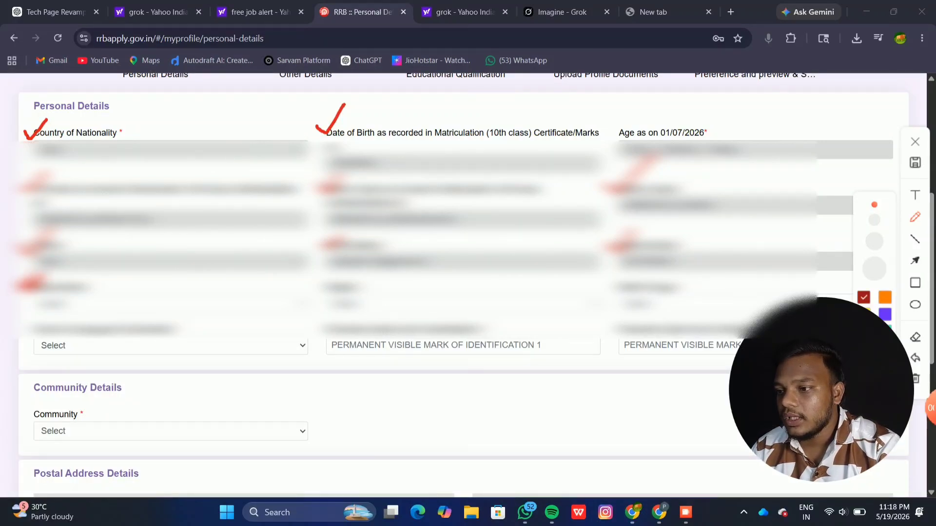
left_click_drag(317, 293, 350, 271)
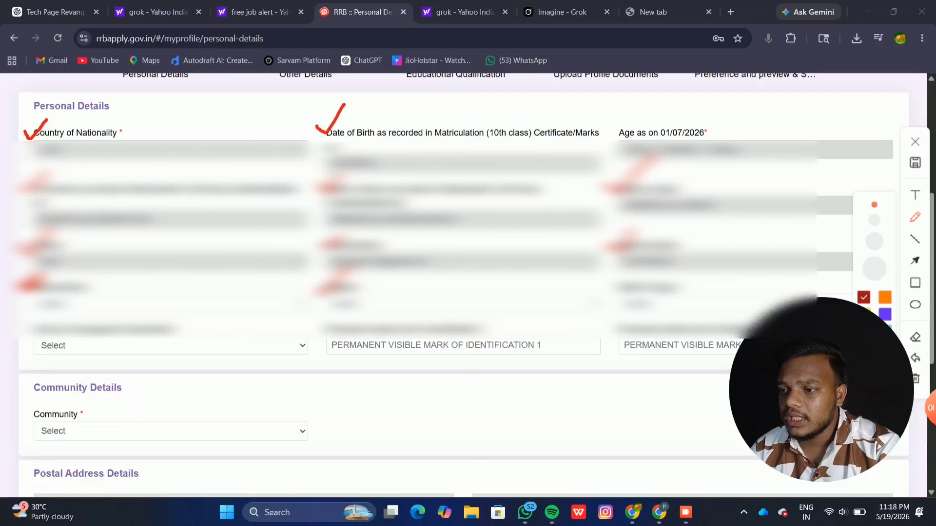
mouse_move(602, 290)
left_mouse_down()
mouse_move(617, 297)
mouse_move(642, 281)
left_mouse_up()
left_click_drag(22, 331, 45, 321)
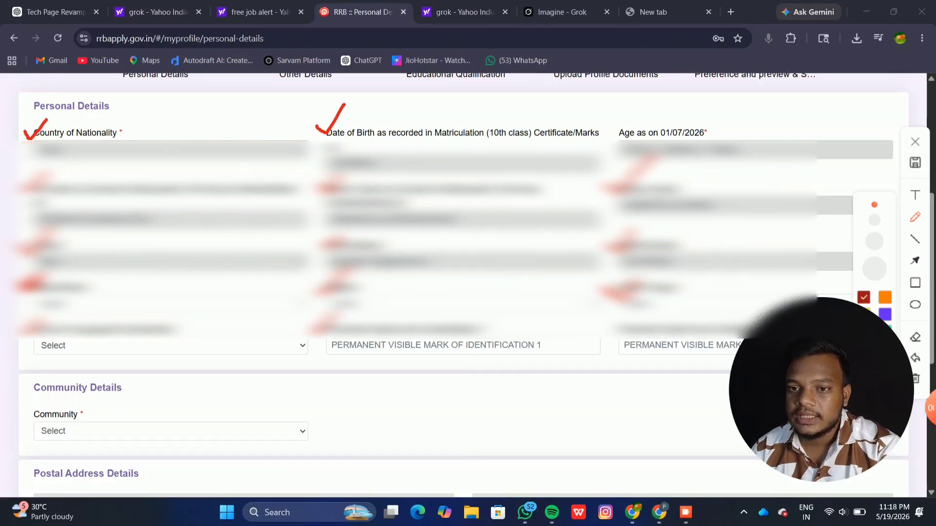
key("Escape")
Check the Community field and save the Personal Details to reach Other Details.
scroll(463, 285, "down", 4)
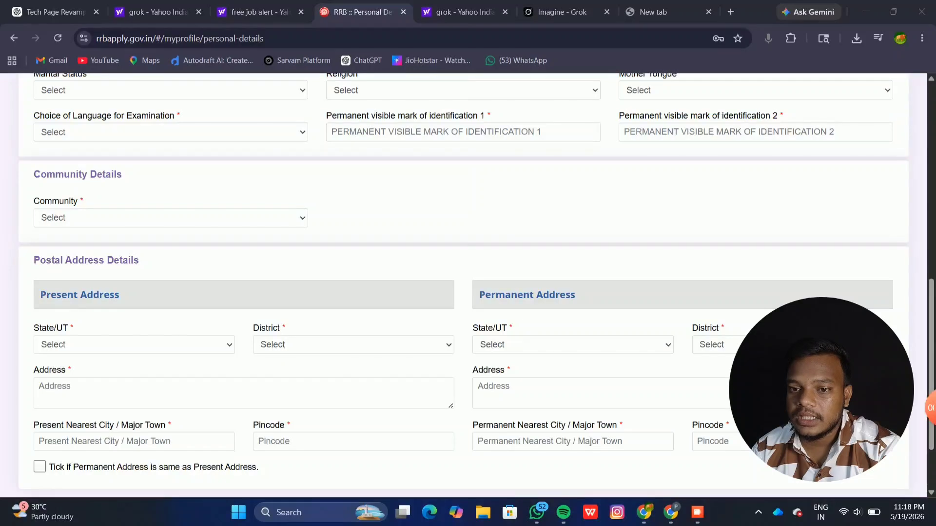
left_click(171, 218)
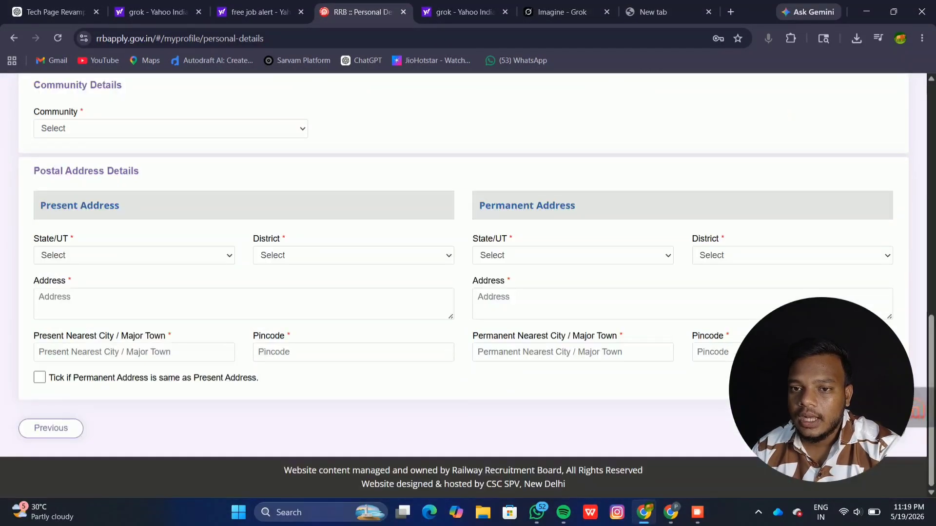
left_click(919, 408)
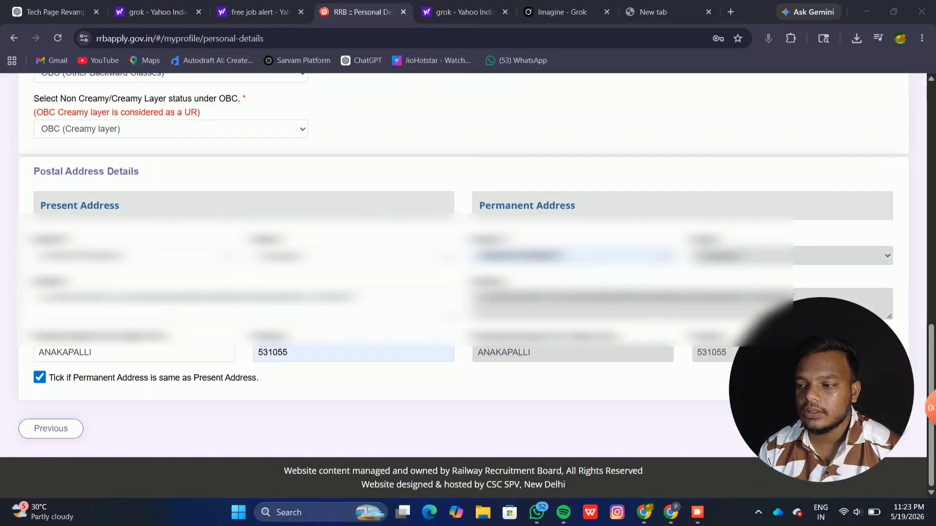
left_click(870, 429)
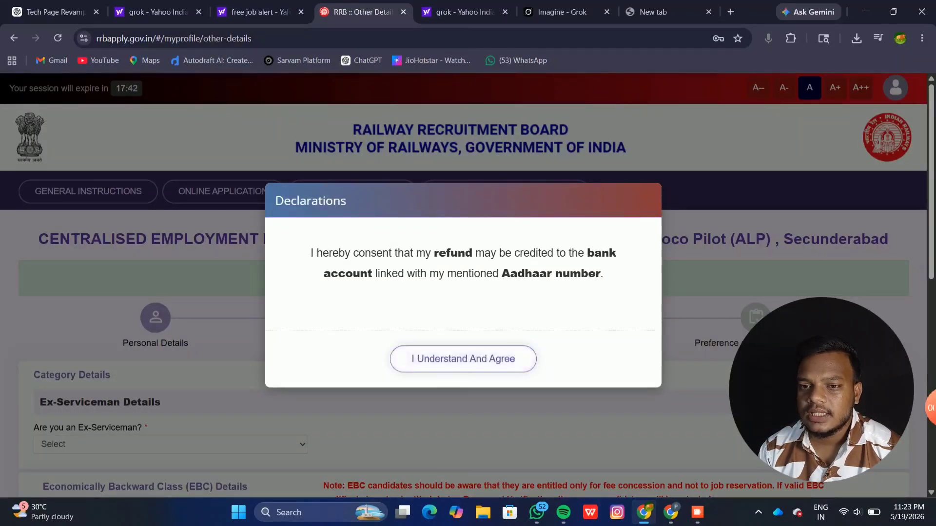
Accept the refund consent declaration and answer No to Ex-Serviceman.
left_click(463, 359)
scroll(463, 359, "down", 3)
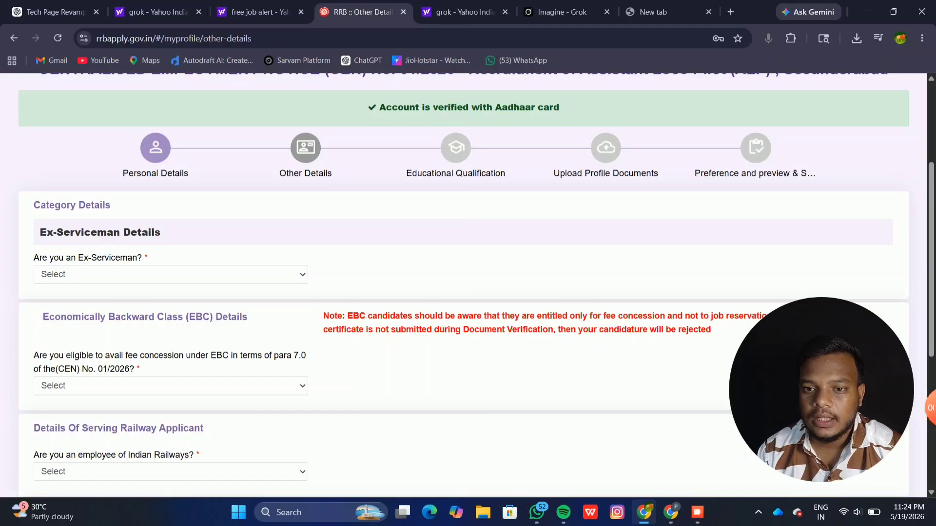
left_click(171, 274)
left_click(53, 323)
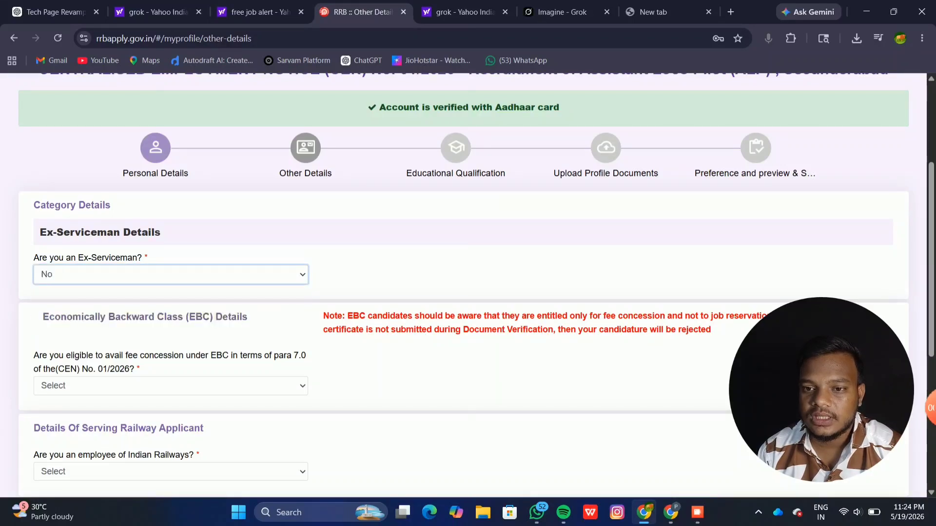
Set EBC fee-concession eligibility to No.
scroll(54, 322, "down", 2)
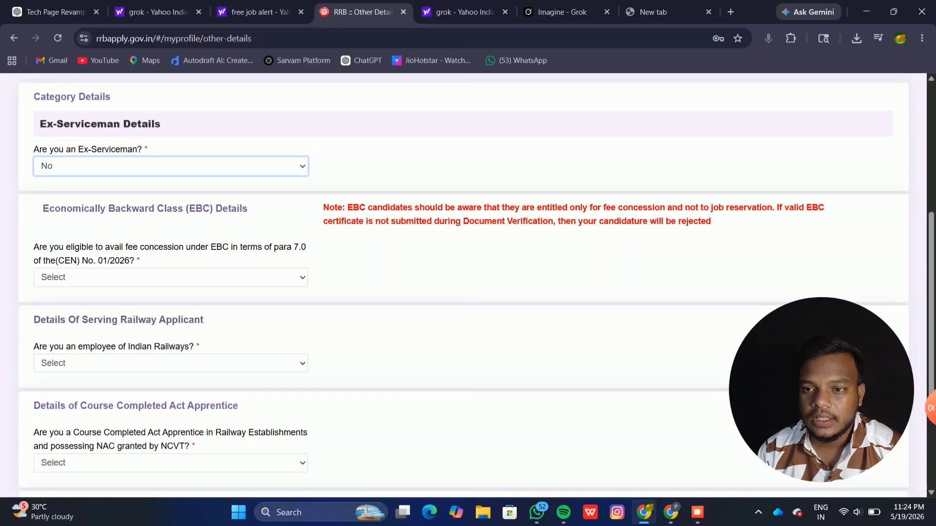
left_click(171, 278)
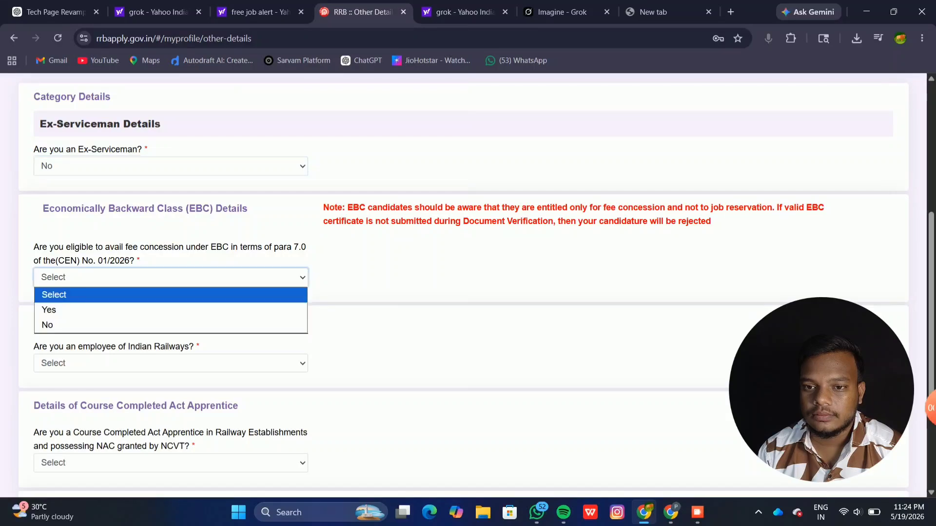
left_click(54, 325)
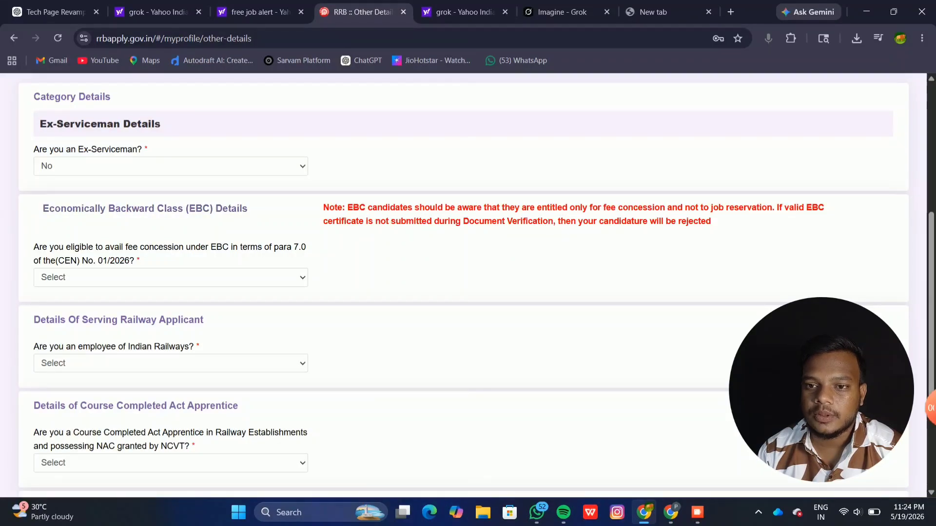
left_click(171, 277)
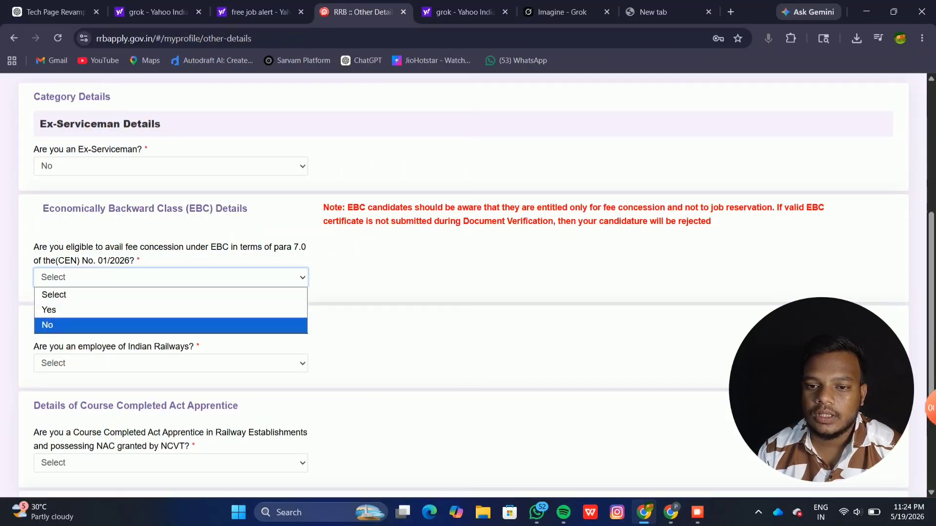
left_click(171, 325)
scroll(170, 325, "down", 1)
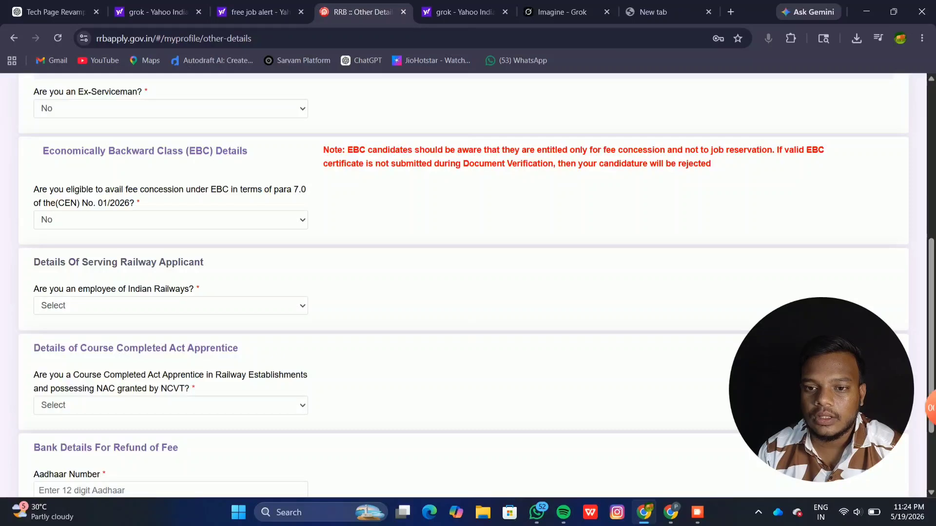
Set Indian Railways employee to No, current organization to Not Applicable, and NAC apprentice to No.
left_click(171, 306)
left_click(171, 350)
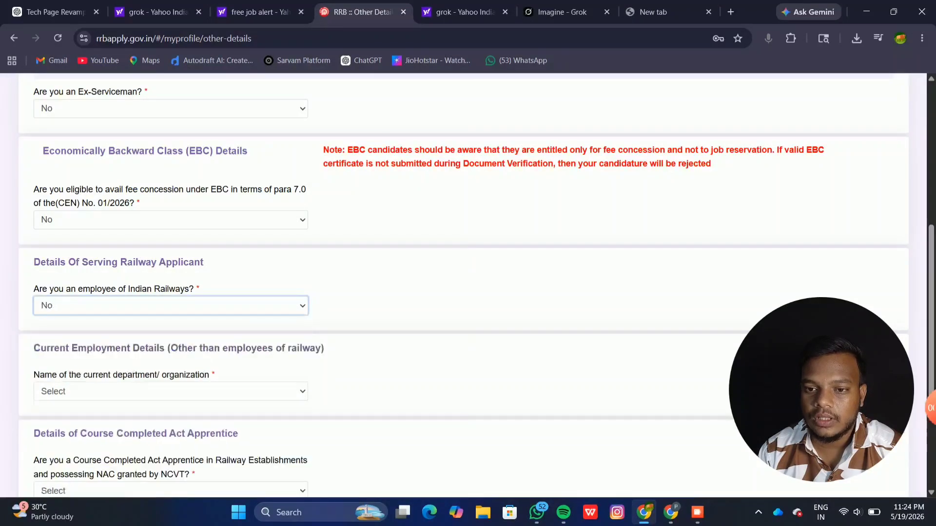
scroll(463, 285, "down", 1)
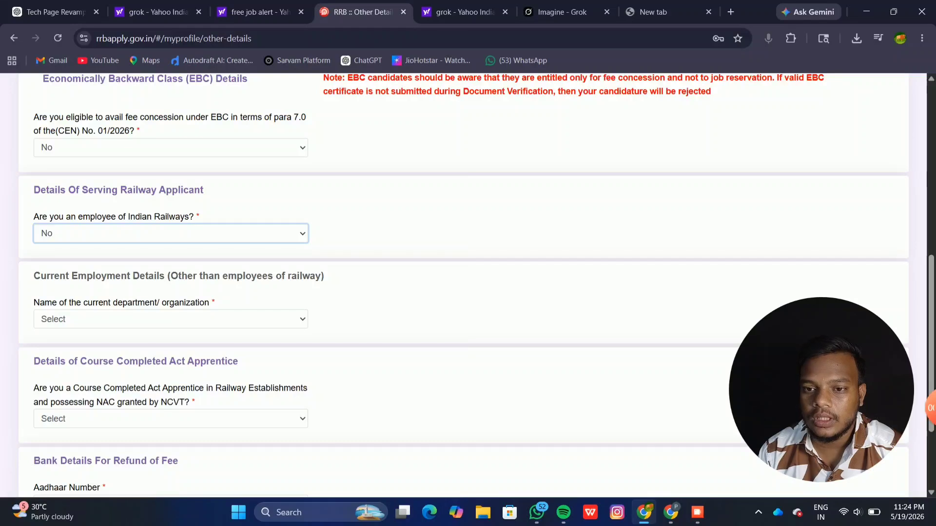
left_click(171, 319)
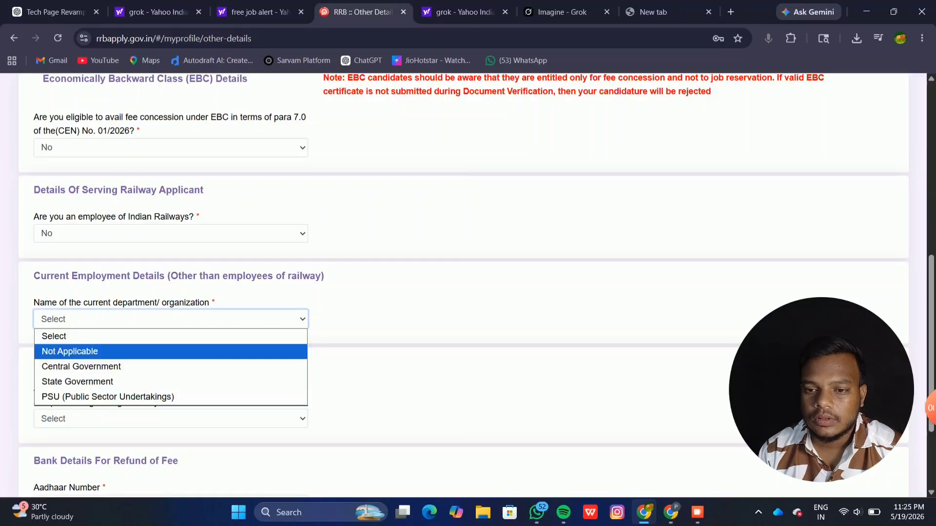
left_click(170, 352)
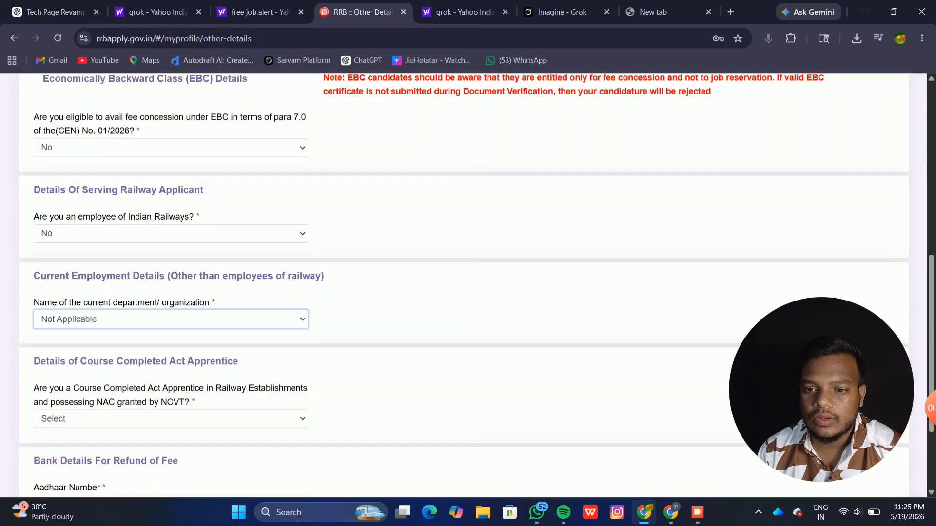
scroll(463, 283, "down", 2)
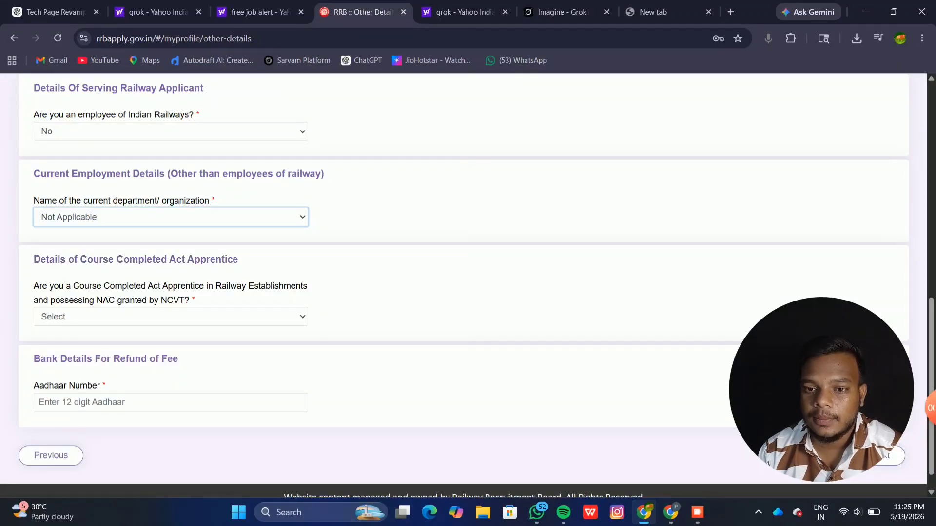
left_click(171, 317)
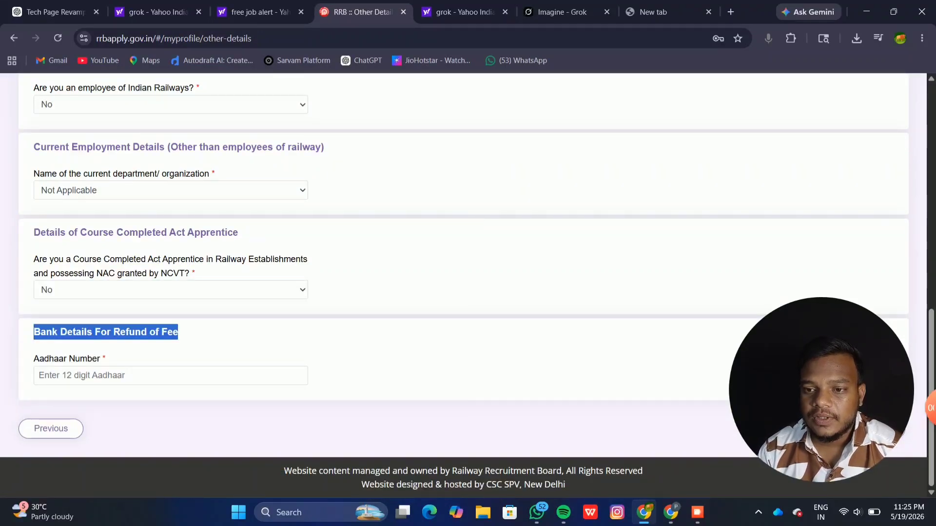
Enter the 12-digit Aadhaar number to fetch the refund bank account, then save Other Details.
left_click(178, 332)
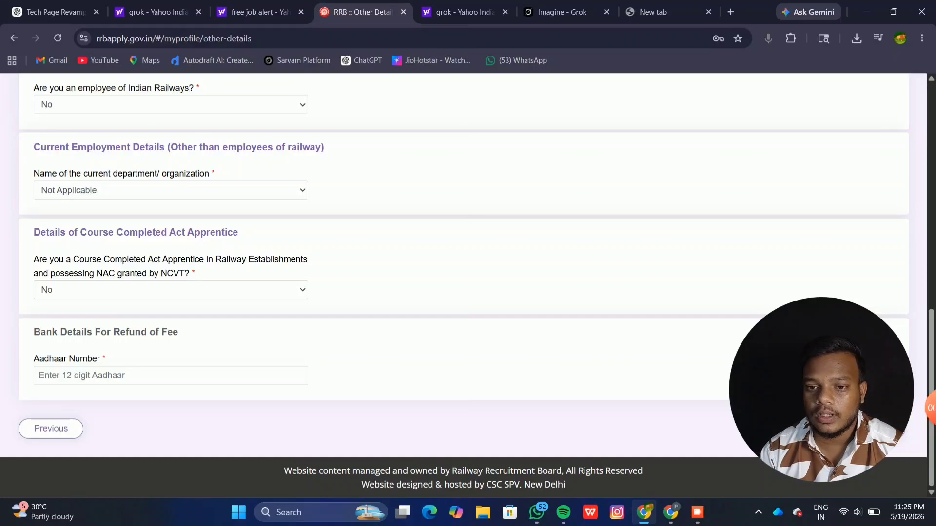
left_click(170, 376)
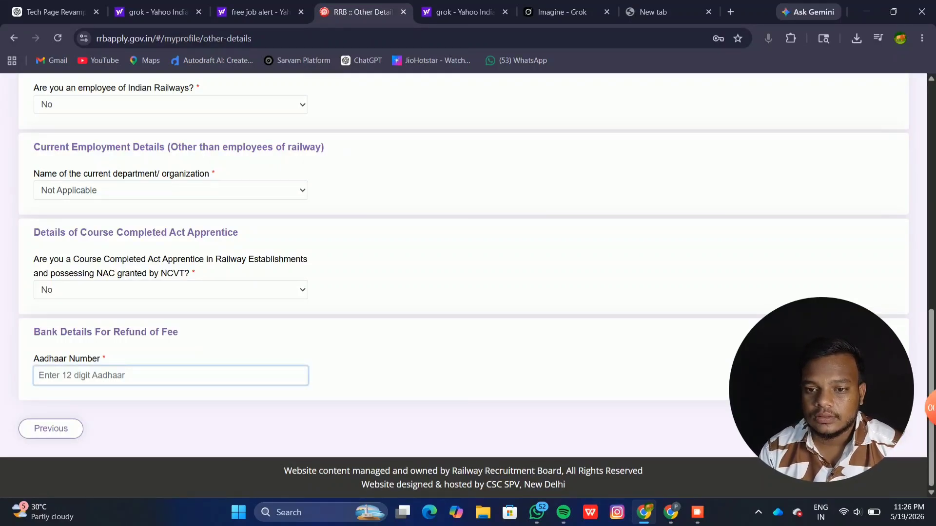
type("XXXXXXXXXX")
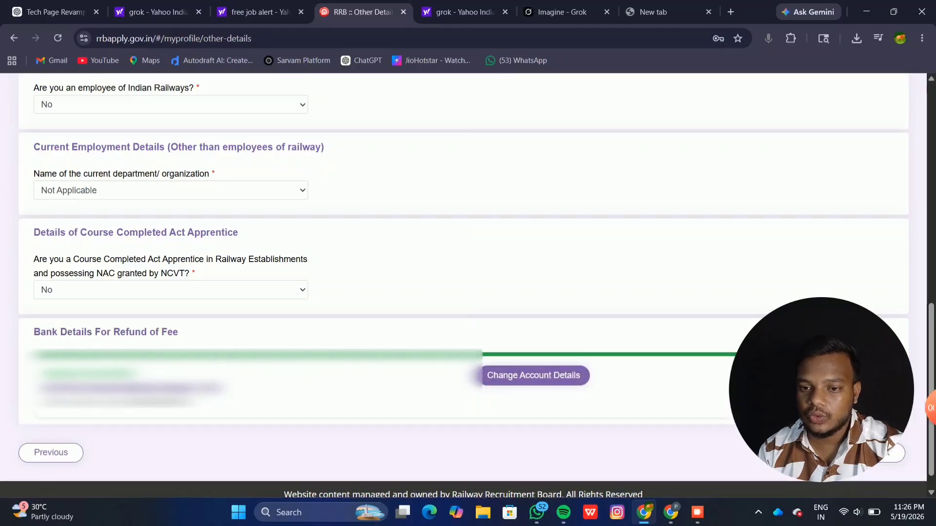
left_click(869, 454)
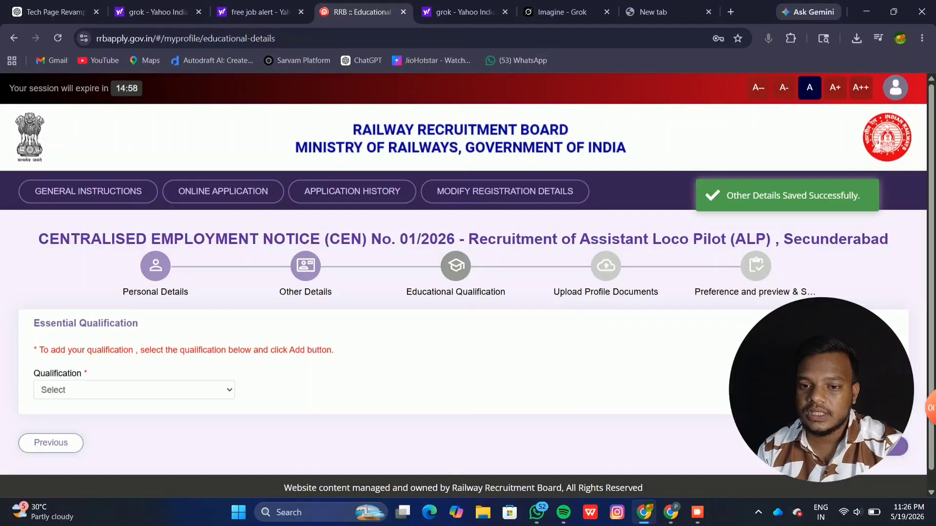
Select Matriculation/SSLC as the essential qualification.
left_click(134, 395)
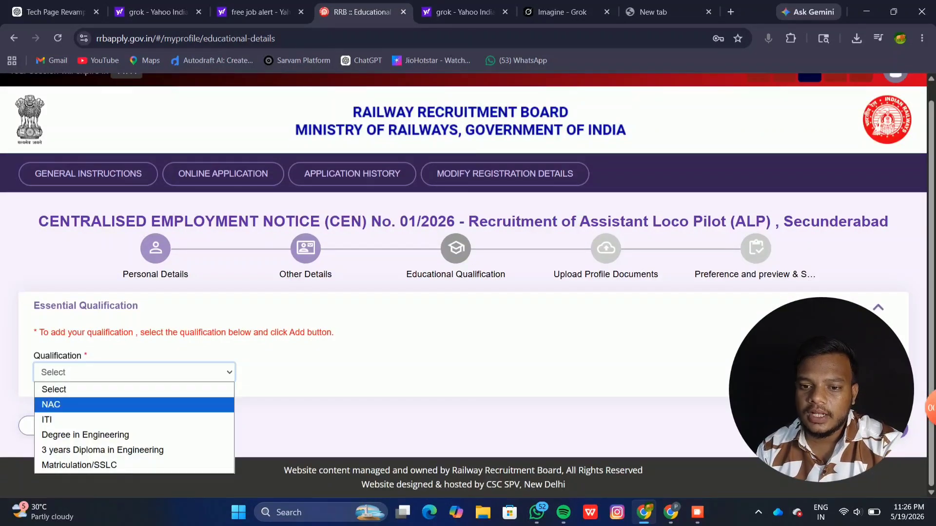
key("Down")
key("Down")
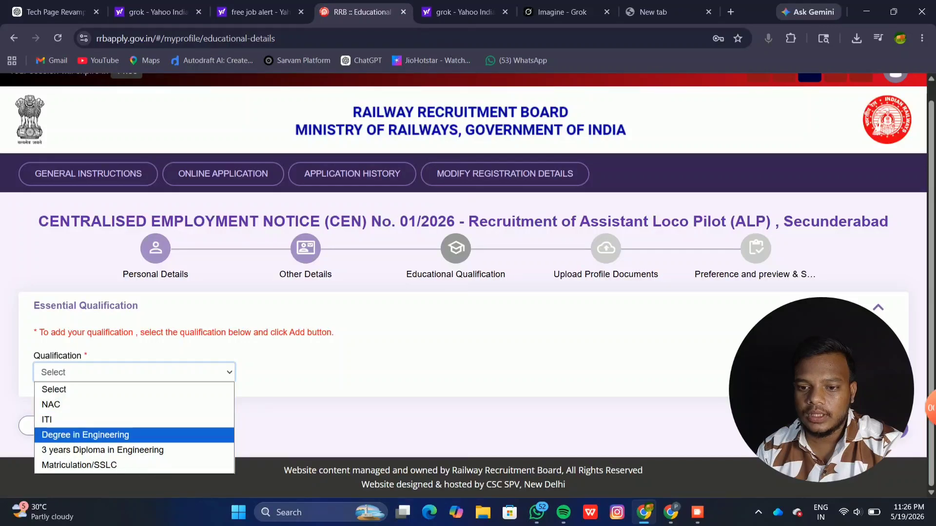
key("Up")
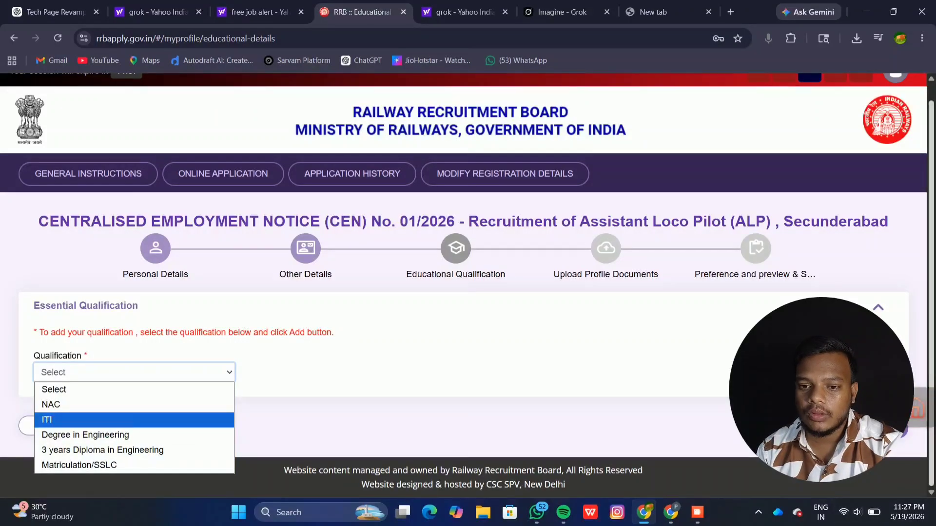
key("Down")
key("Down")
key("Down")
key("Return")
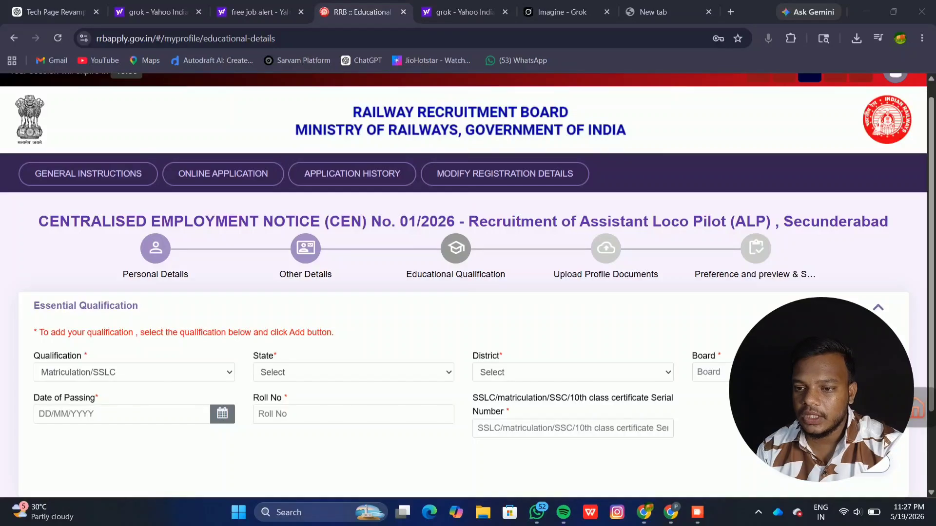
key("alt+Down")
key("Up")
key("Up")
key("Up")
key("Up")
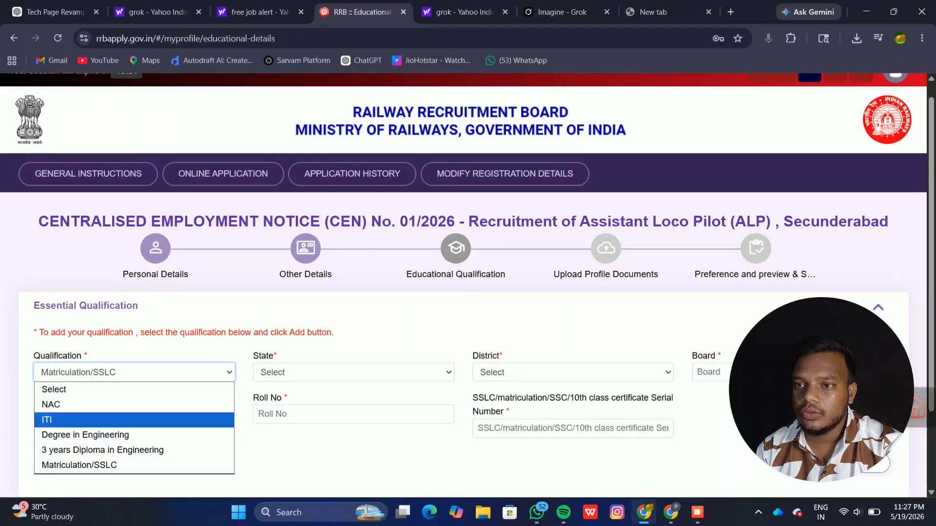
key("Down")
key("Down")
key("Down")
key("Down")
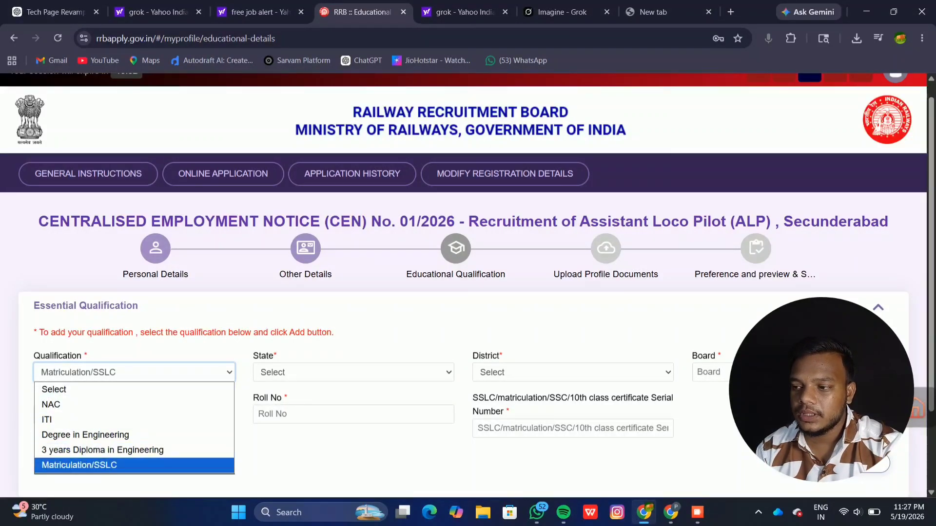
key("Up")
key("Up")
key("Up")
key("Up")
key("Up")
key("Down")
key("Down")
key("Down")
key("Down")
key("Down")
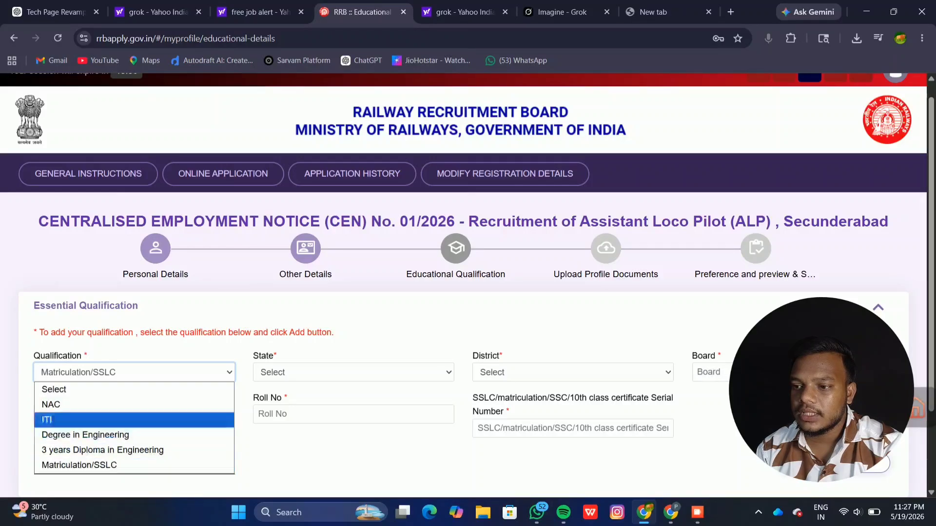
key("Up")
key("Up")
key("Up")
key("Up")
key("Down")
key("Down")
key("Down")
key("Down")
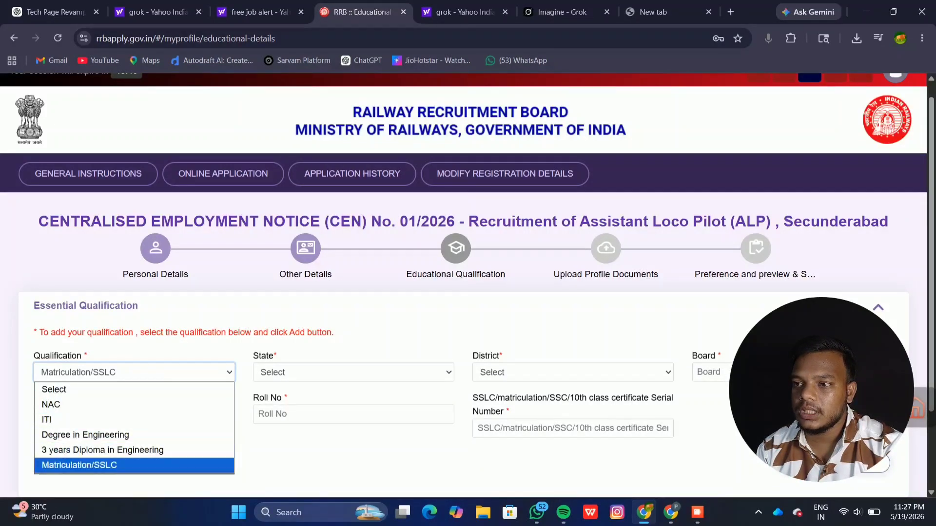
key("Return")
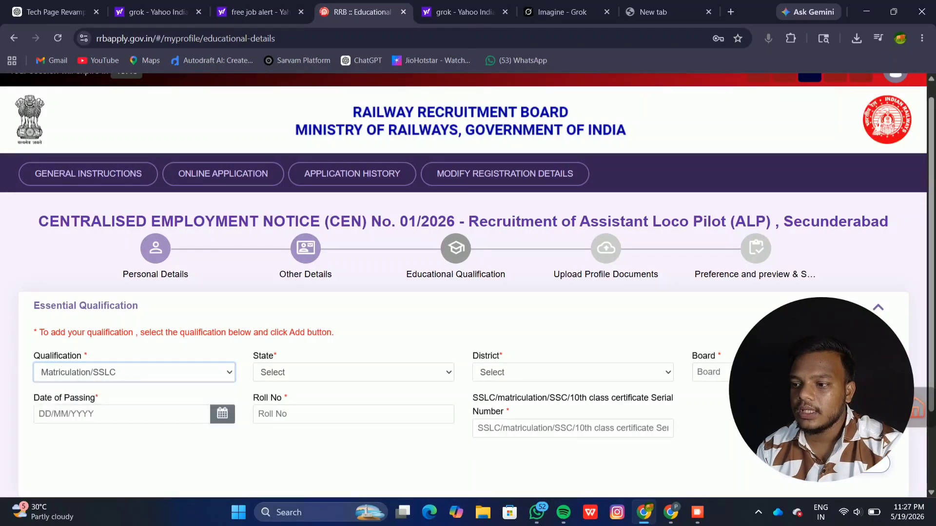
Set the state to ANDHRA PRADESH and the district to Anakapalli.
left_click(353, 372)
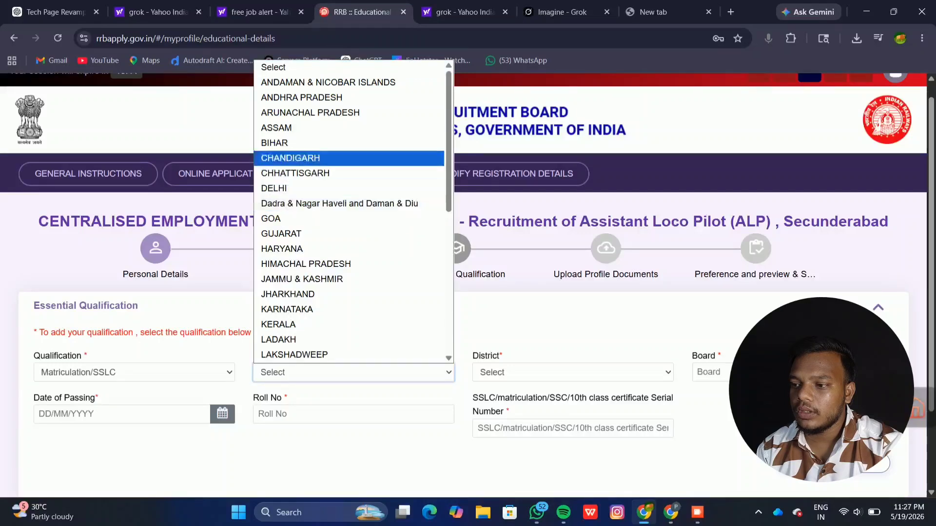
key("Return")
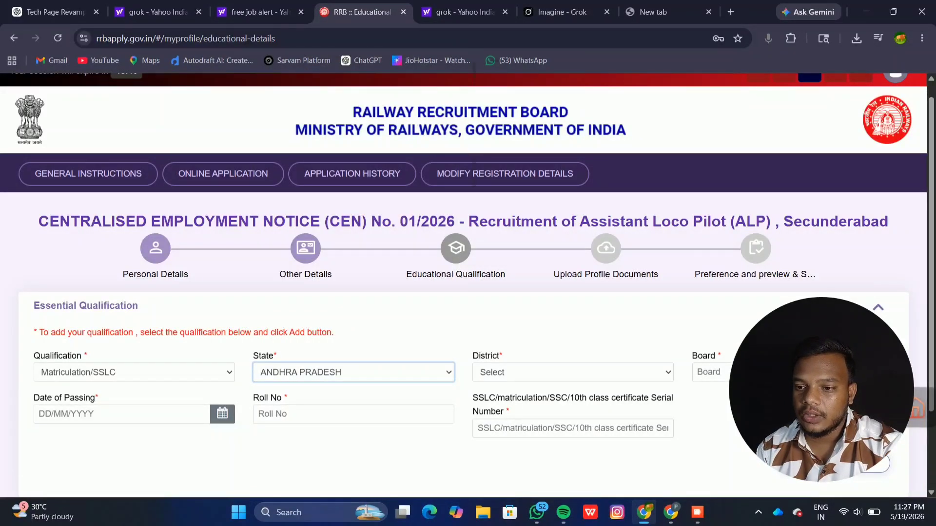
left_click(572, 372)
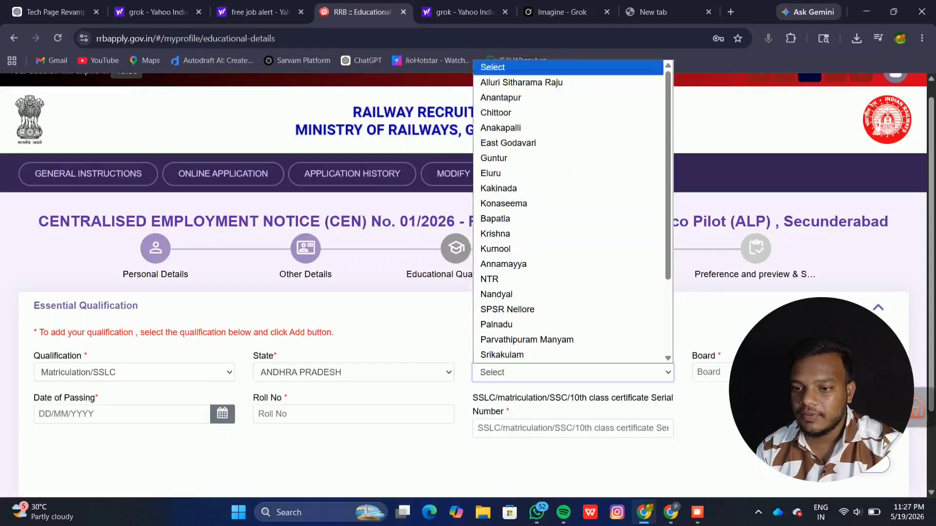
left_click(531, 128)
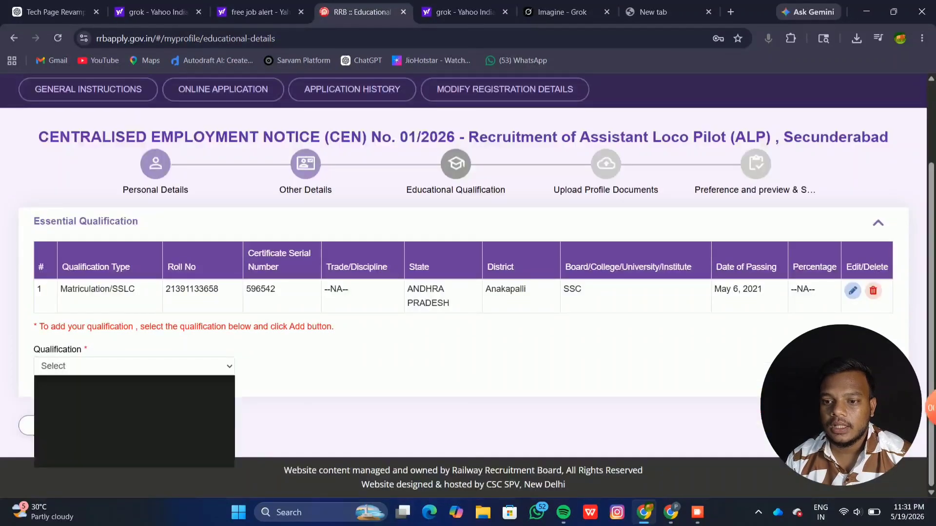
Dismiss the Qualification type list without choosing and return to the Upload Profile Documents page.
left_click(134, 366)
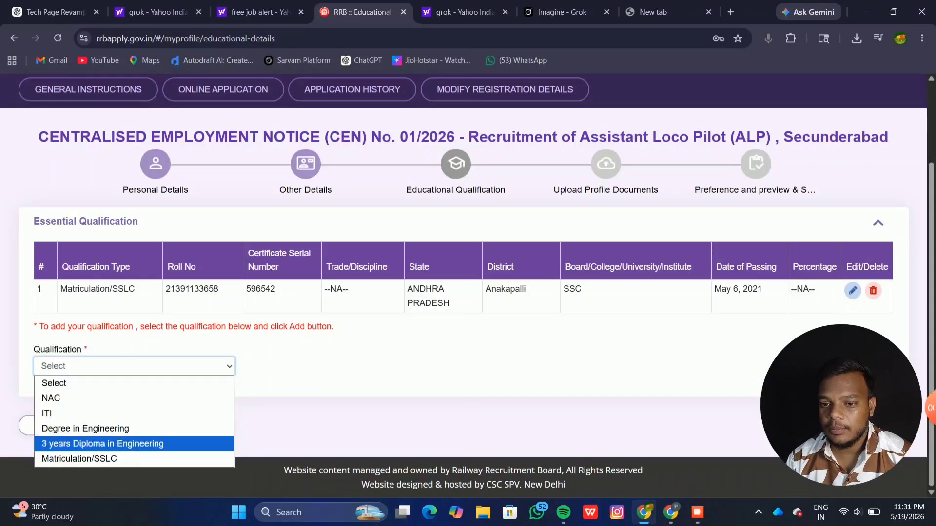
key("Escape")
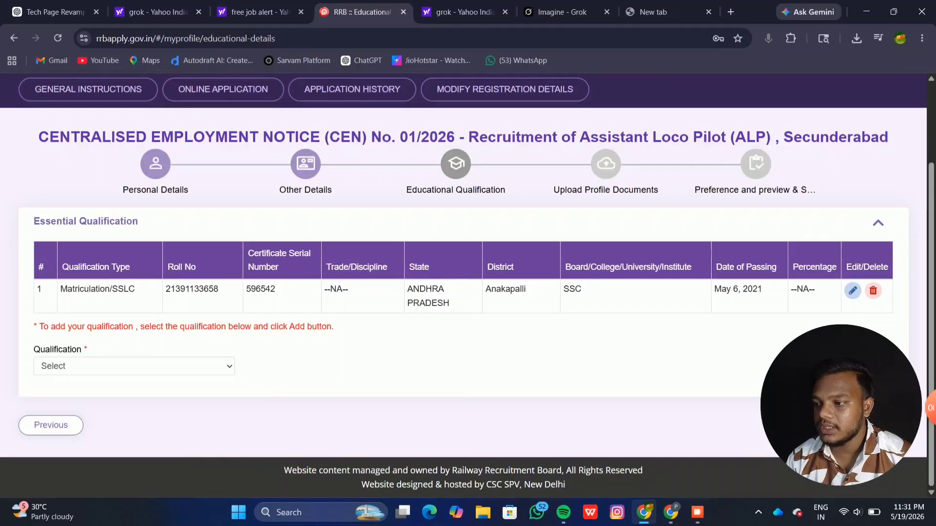
key("alt+Left")
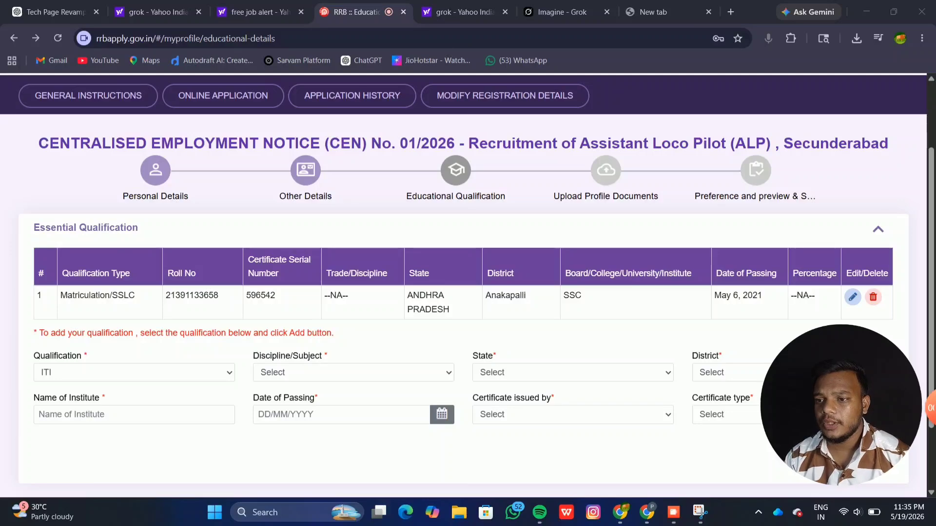
mouse_move(930, 409)
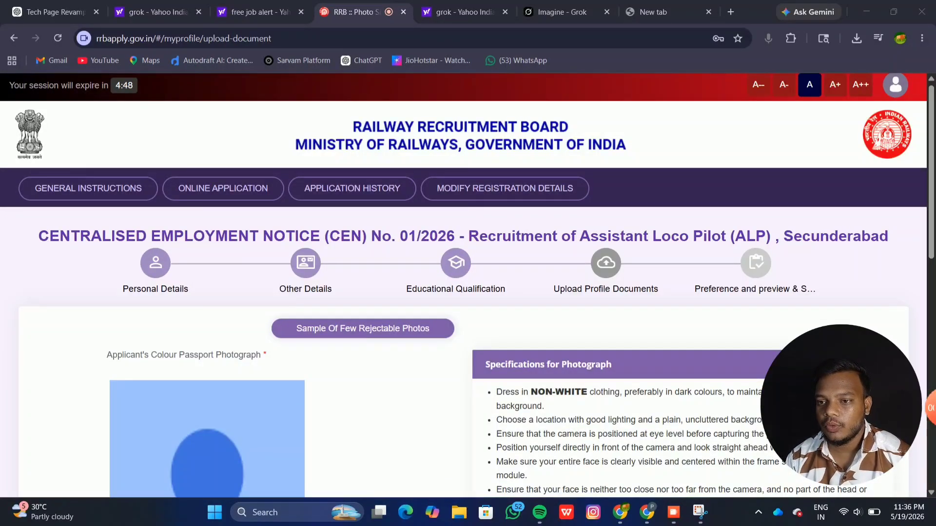
Declare that the uploaded signature is the applicant's own.
scroll(468, 285, "down", 4)
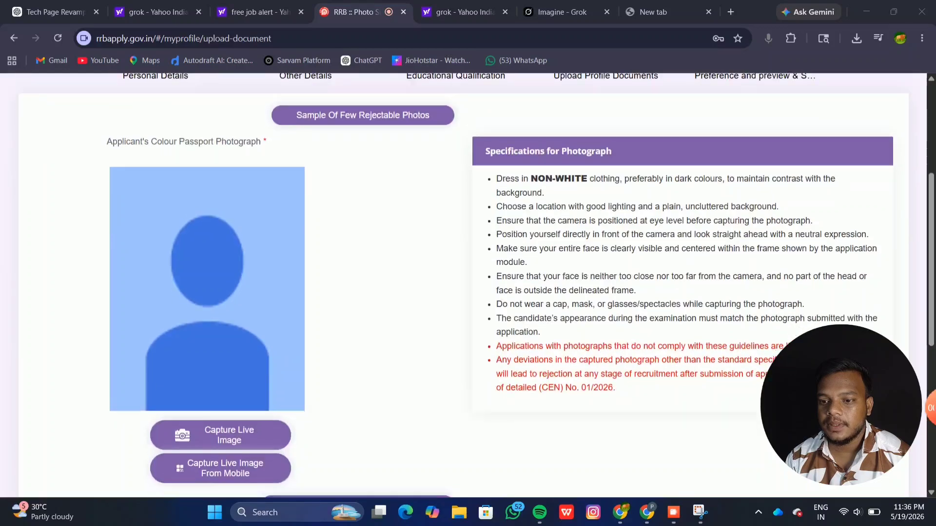
scroll(227, 431, "down", 1)
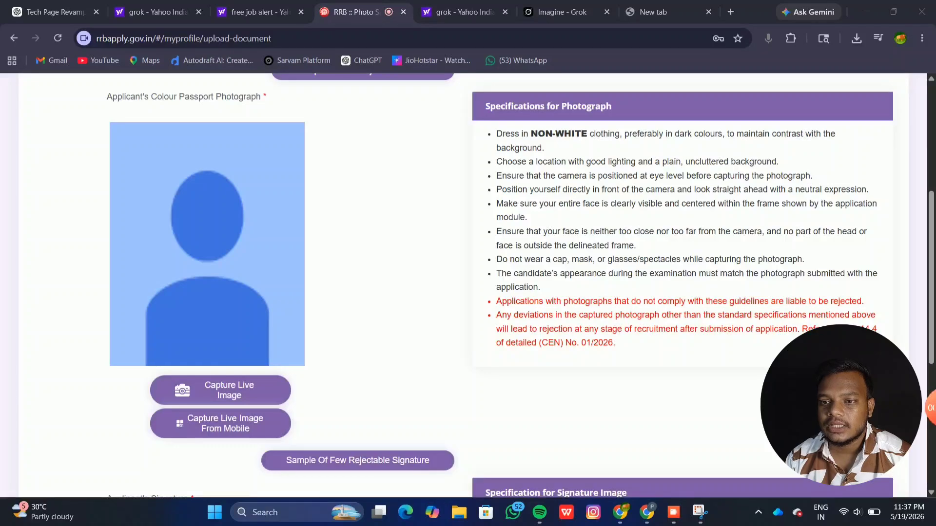
scroll(468, 285, "down", 5)
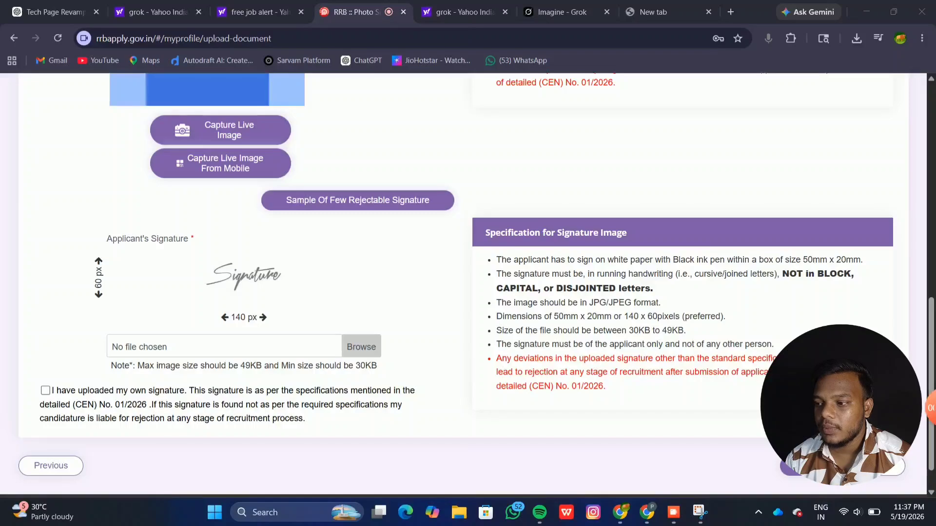
left_click(45, 391)
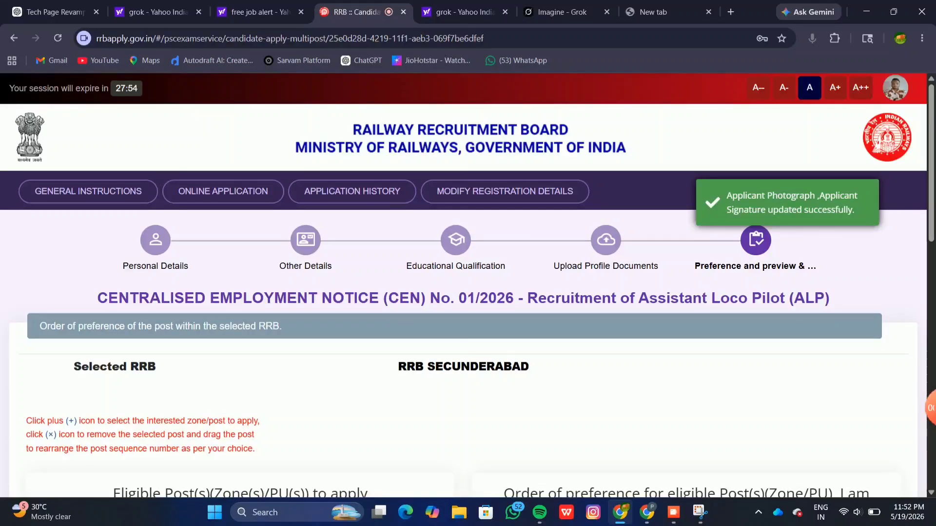
Enter ANAKAPALLI as the place in the Declaration section.
scroll(468, 285, "down", 6)
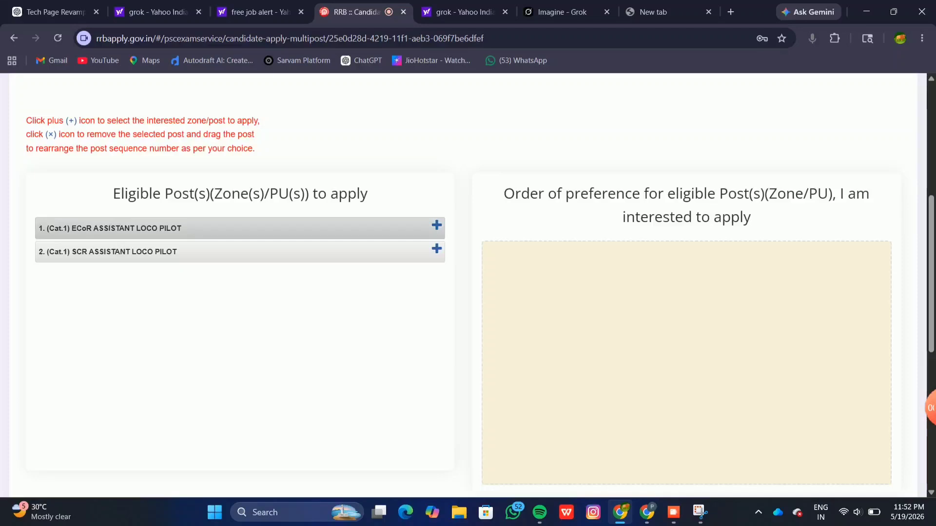
scroll(468, 285, "up", 2)
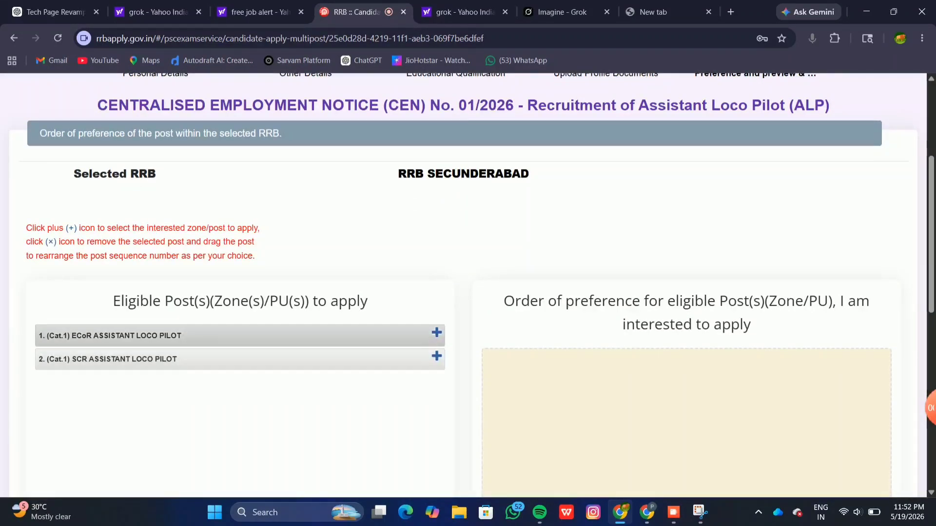
scroll(468, 285, "down", 9)
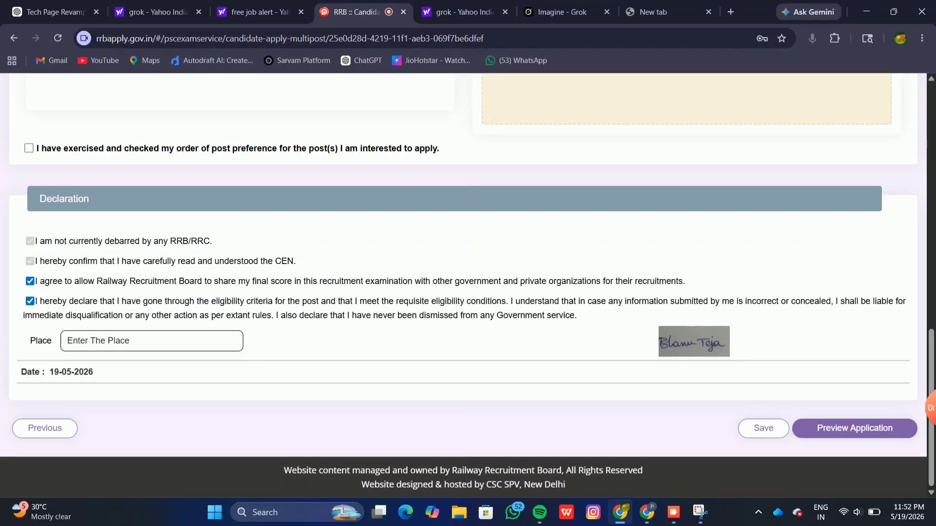
left_click(152, 340)
type("ANAKAPALLI")
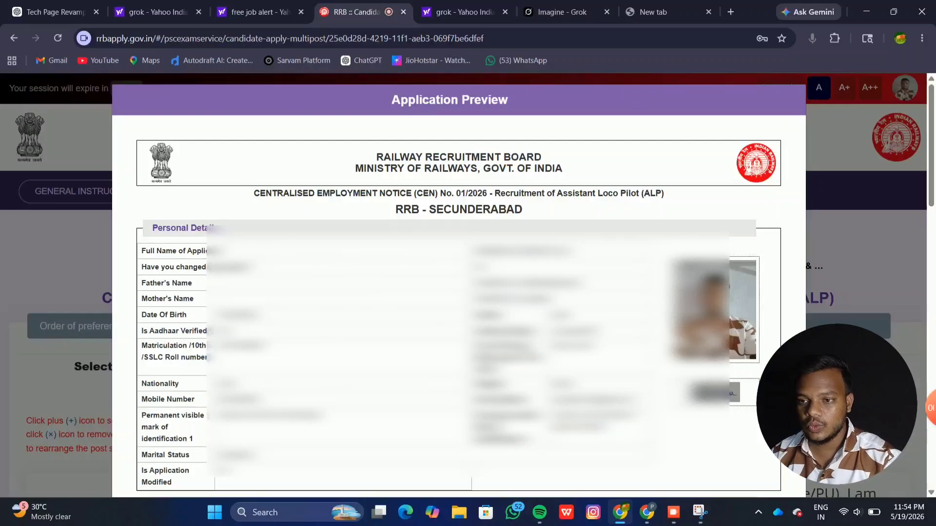
Confirm the details were re-checked and submit the application, confirming the final uneditable submission.
scroll(458, 283, "down", 15)
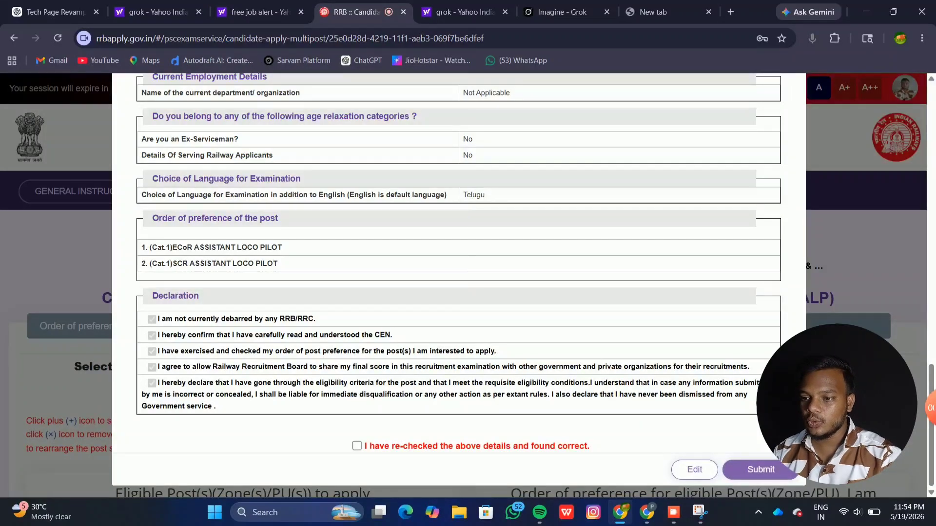
left_click(357, 446)
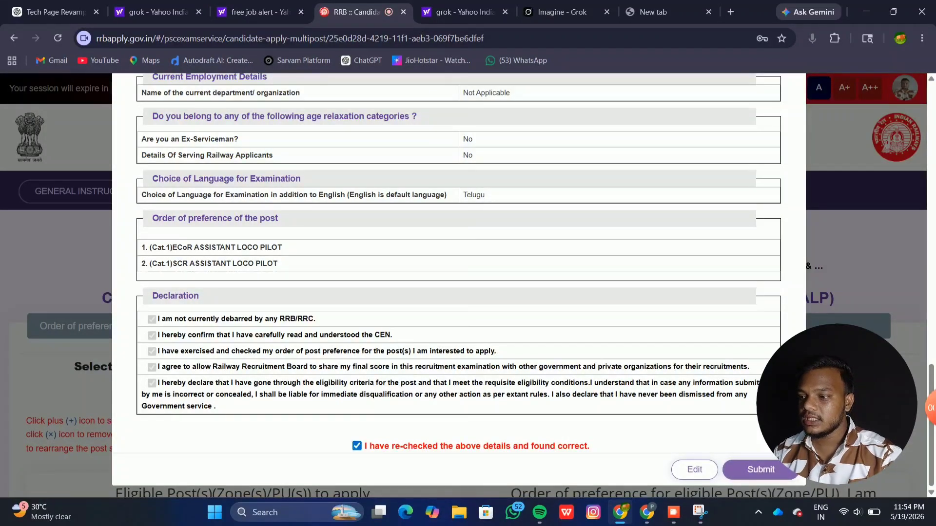
left_click(760, 470)
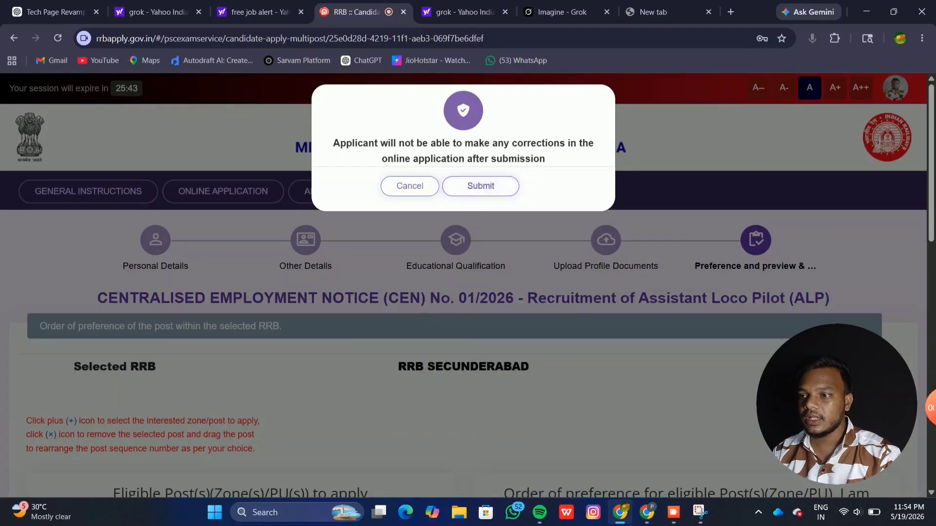
left_click(480, 187)
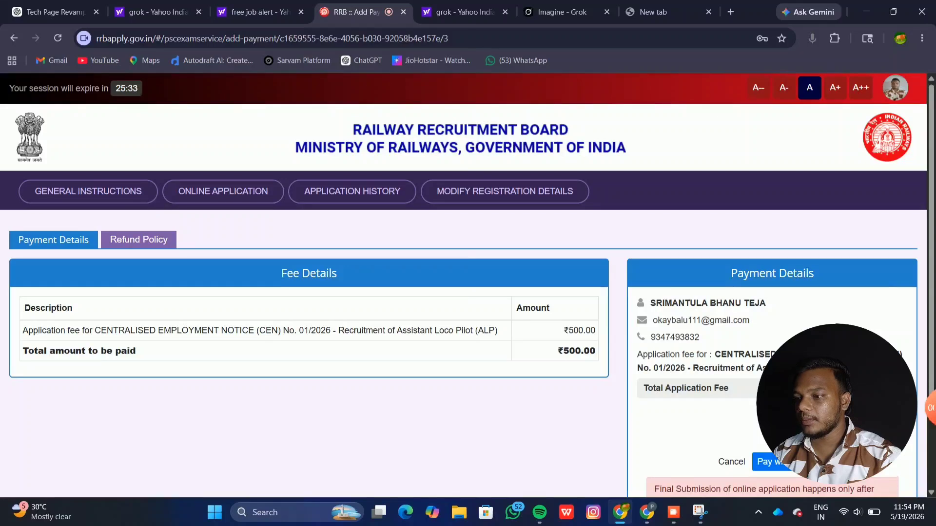
Start paying the ₹500 fee, agree to the Terms & Conditions, and proceed to SBI ePay.
scroll(463, 292, "down", 2)
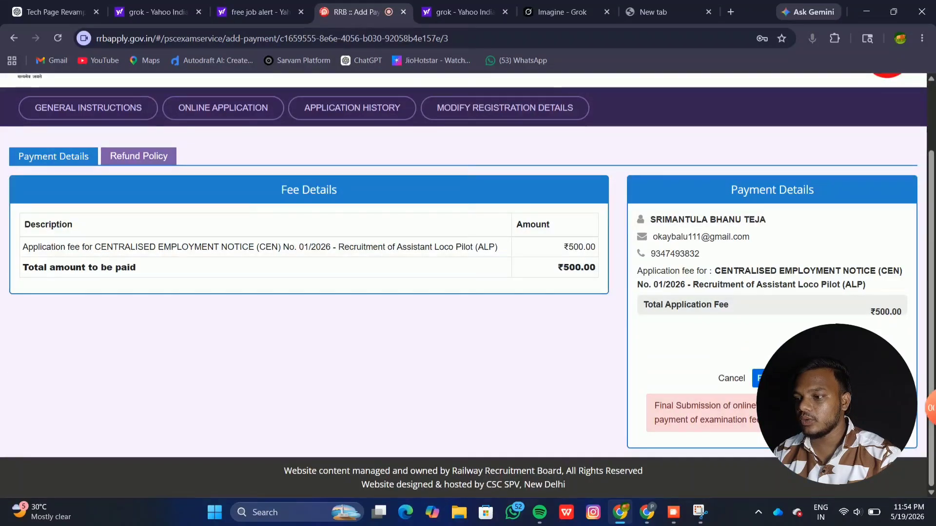
left_click(786, 378)
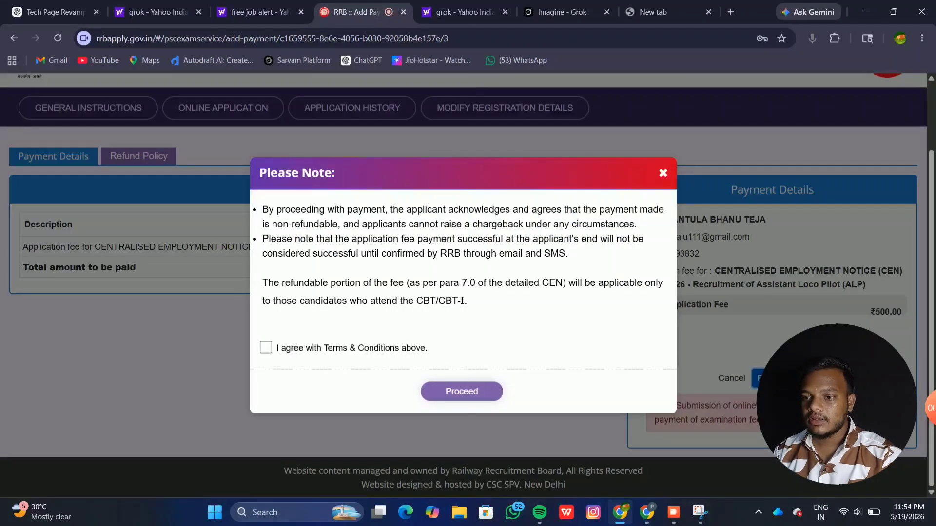
left_click(266, 348)
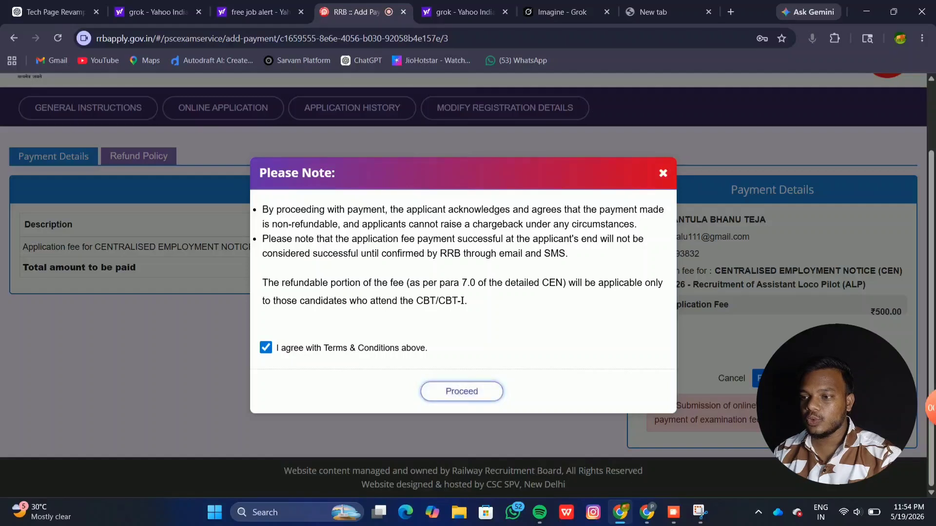
left_click(461, 391)
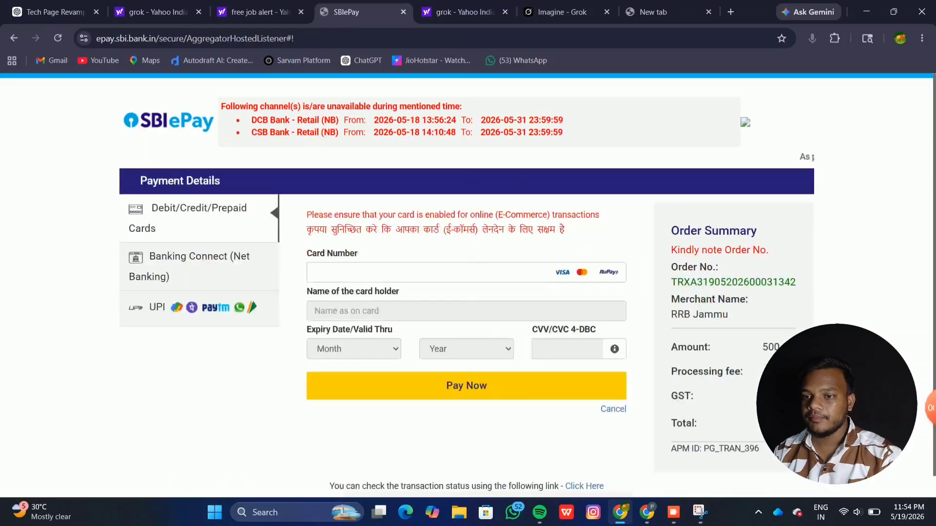